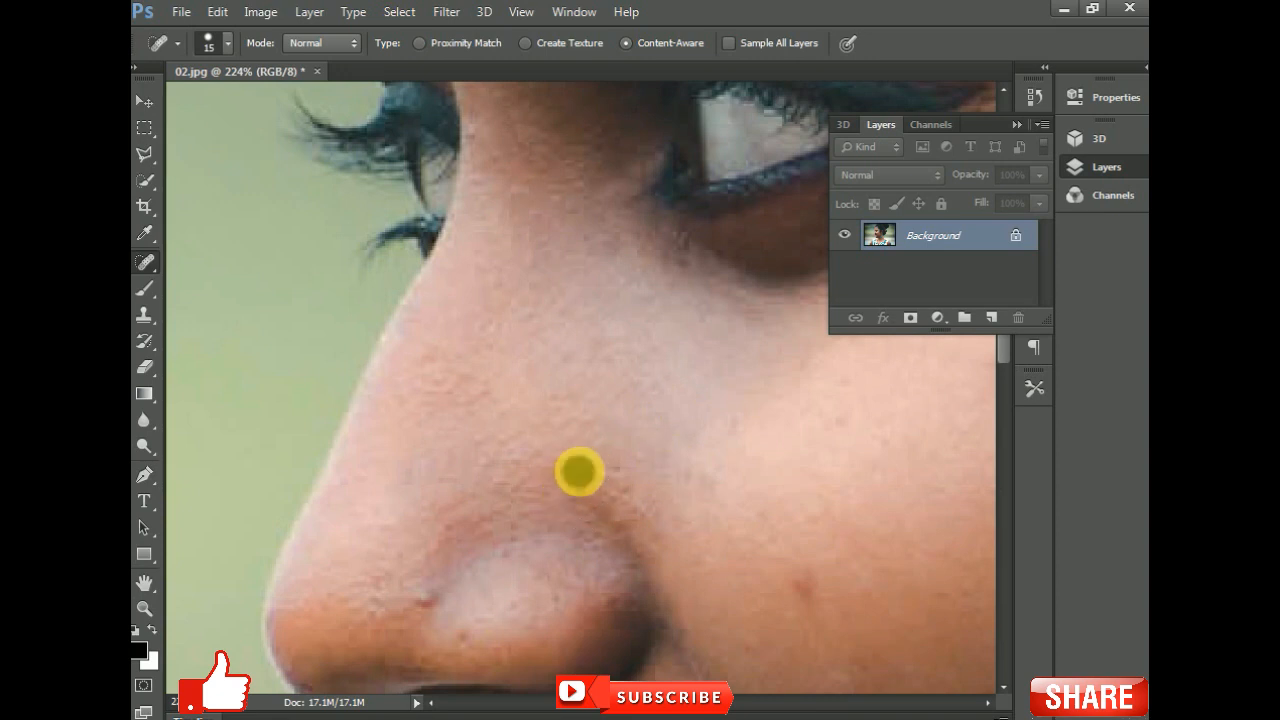
- Heal a blemish on the cheek beside the nose with the Spot Healing Brush
drag(420, 420, 306, 206)
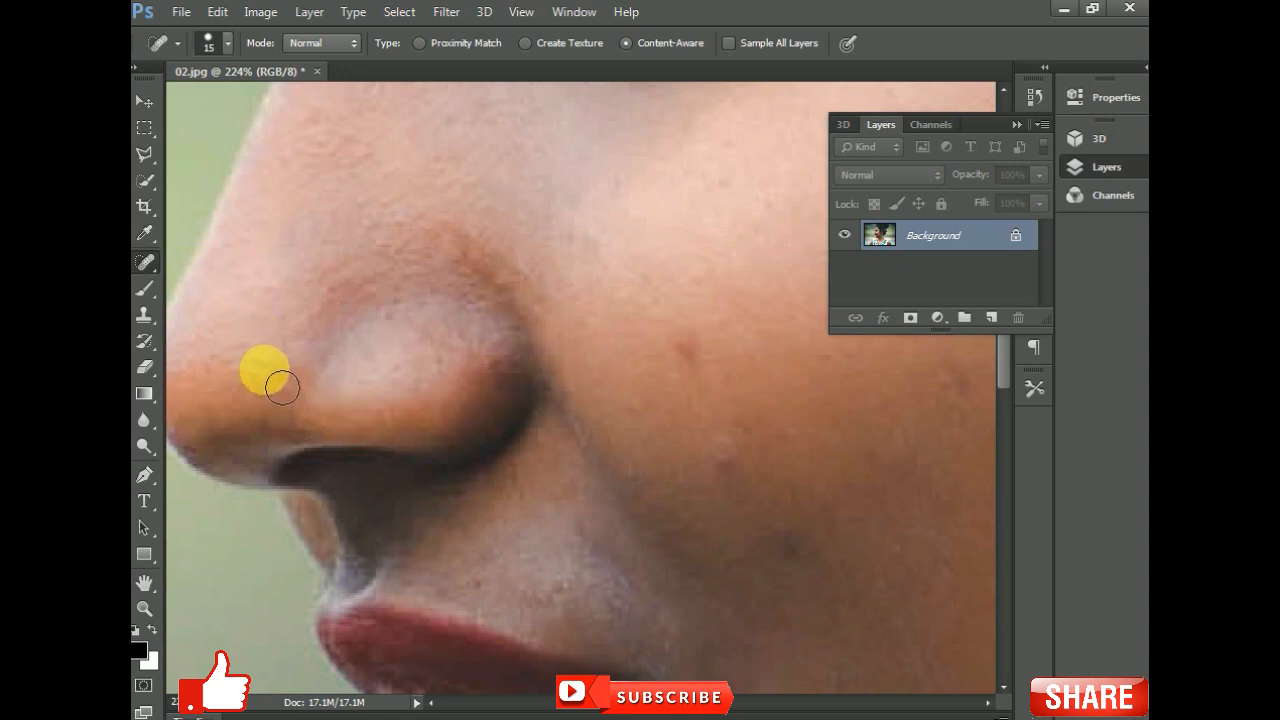
drag(674, 371, 548, 355)
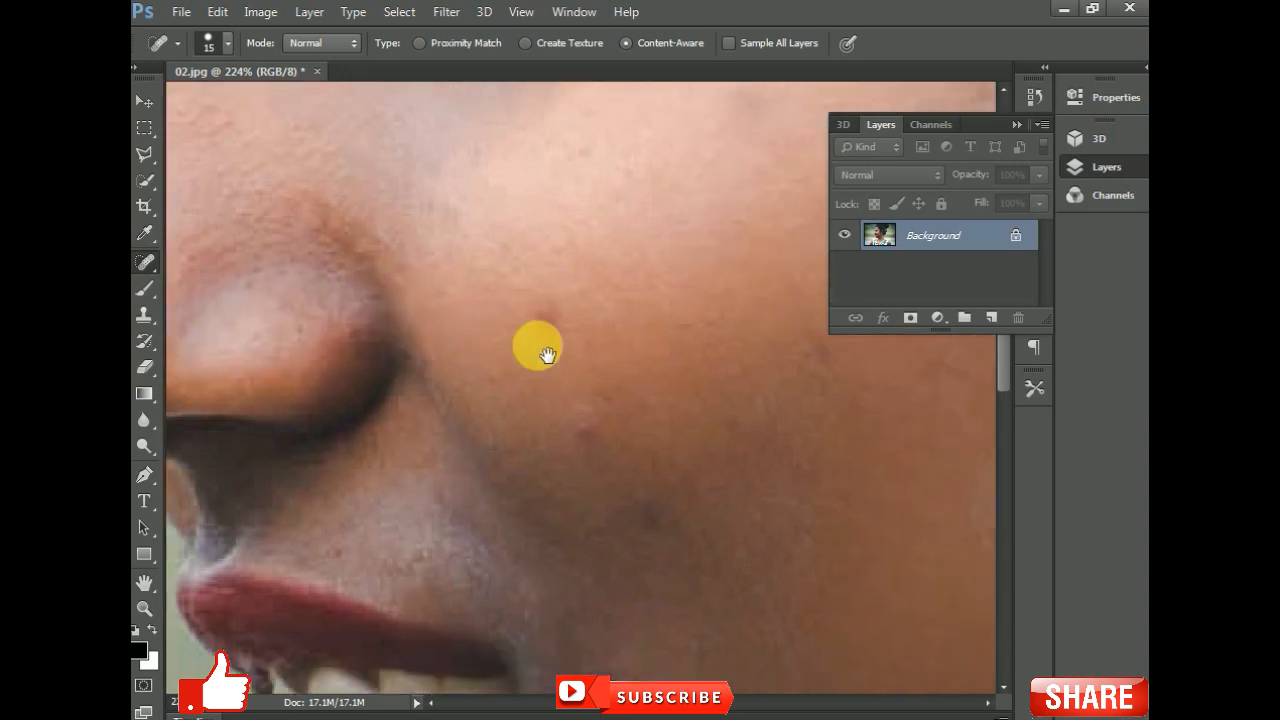
click(551, 319)
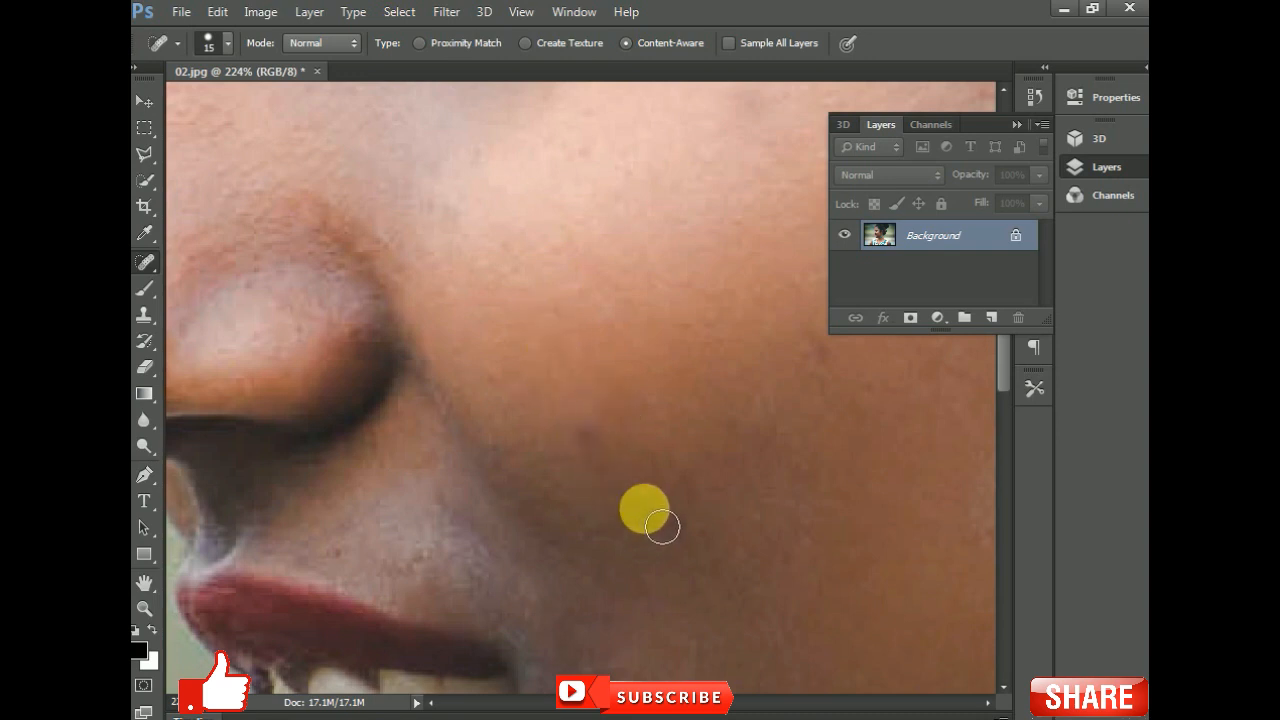
- Heal several small blemishes on the cheek below the eye with the Spot Healing Brush
key(space)
drag(641, 341, 337, 396)
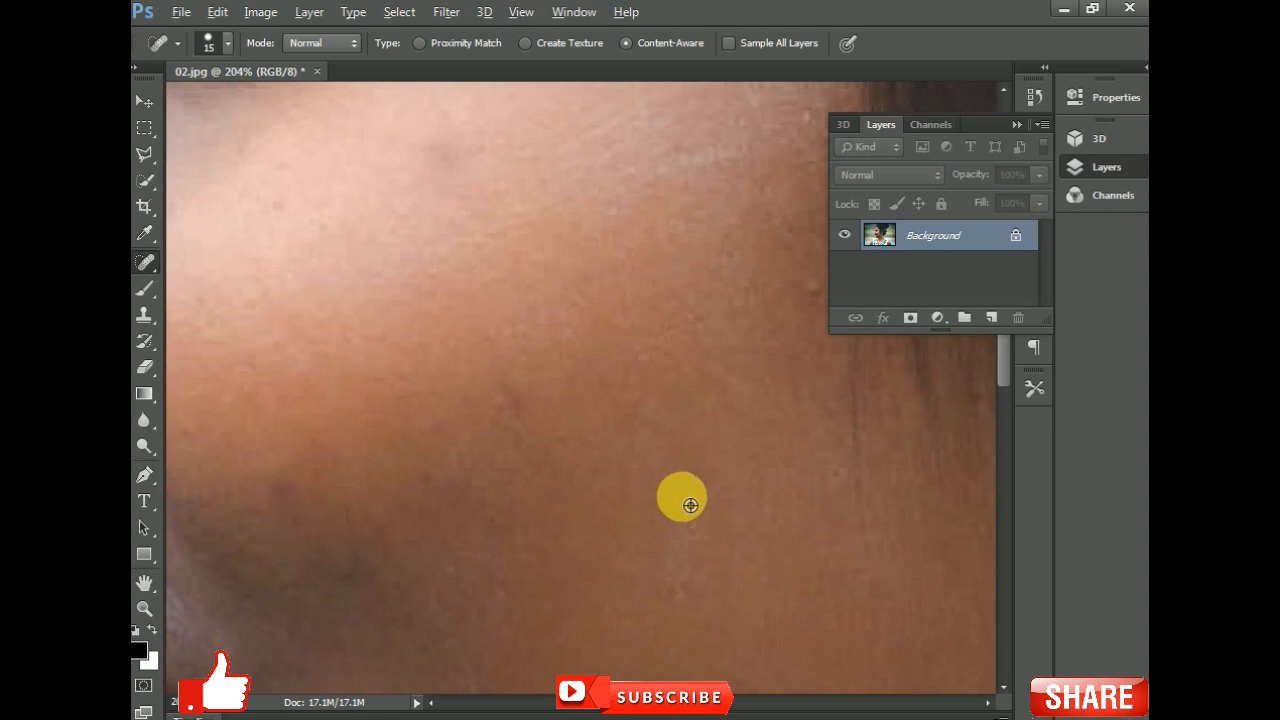
scroll(680, 500, down, 4)
scroll(609, 323, up, 2)
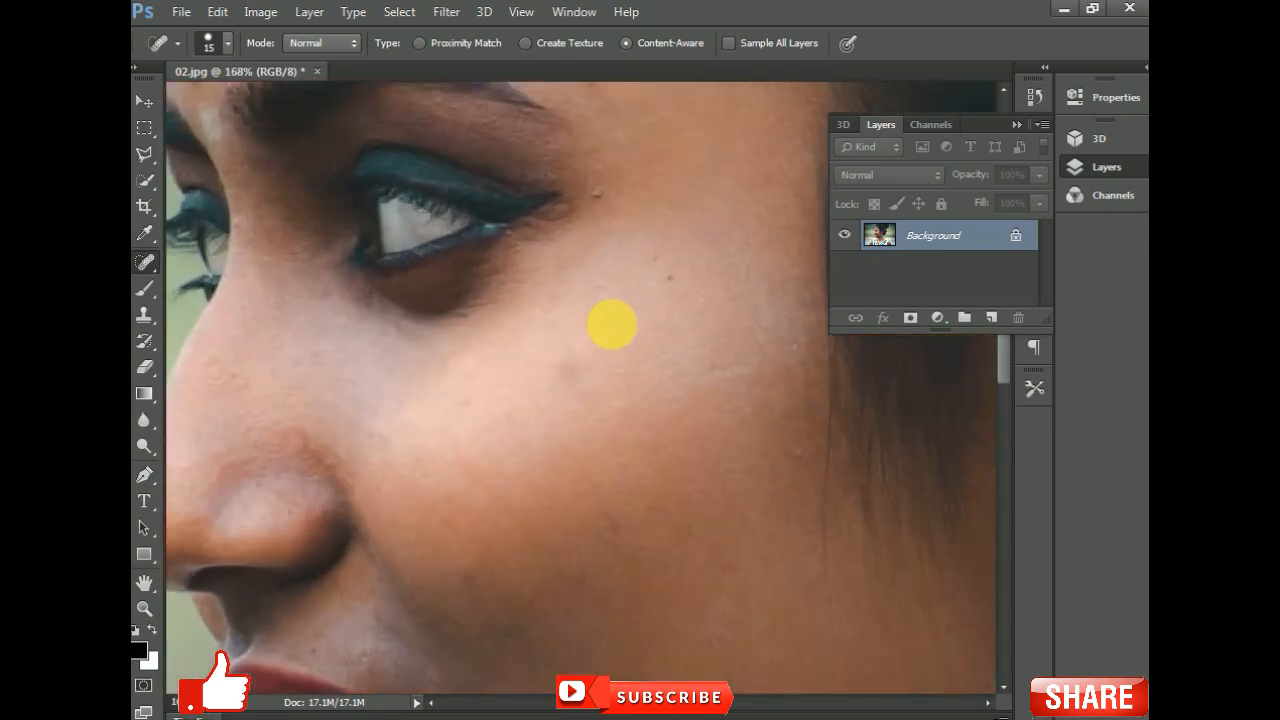
scroll(609, 323, up, 2)
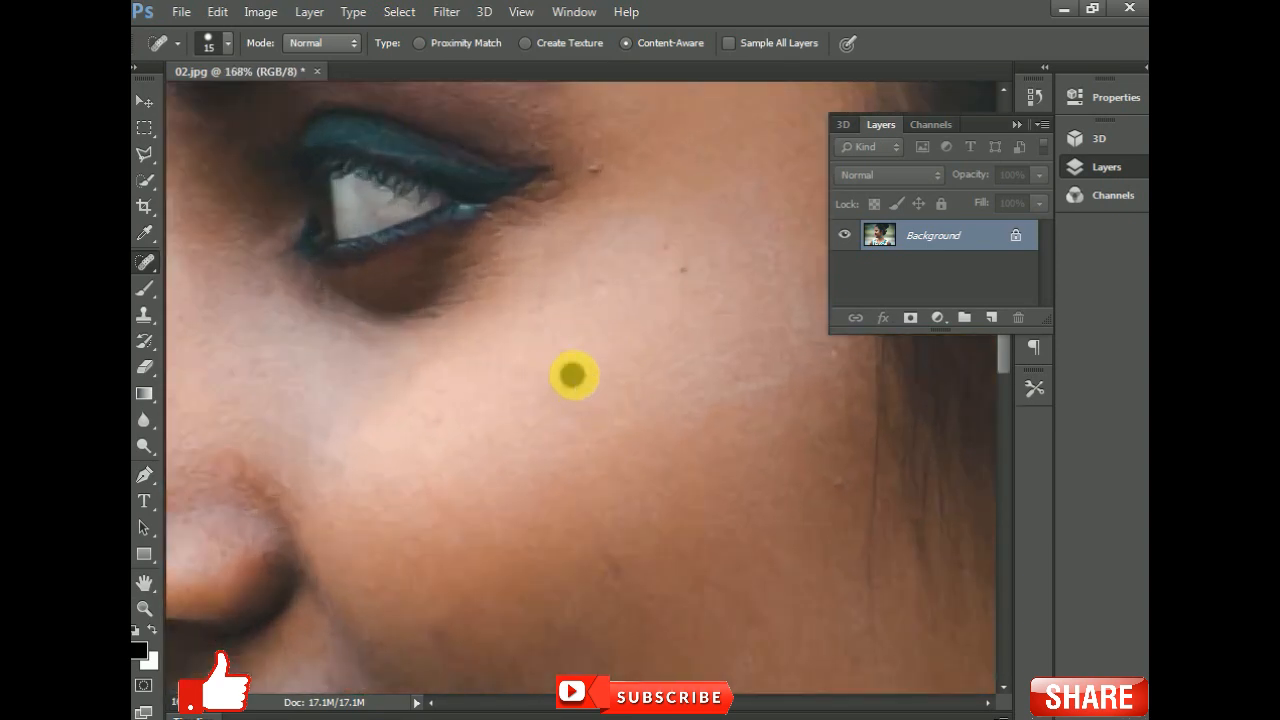
click(573, 375)
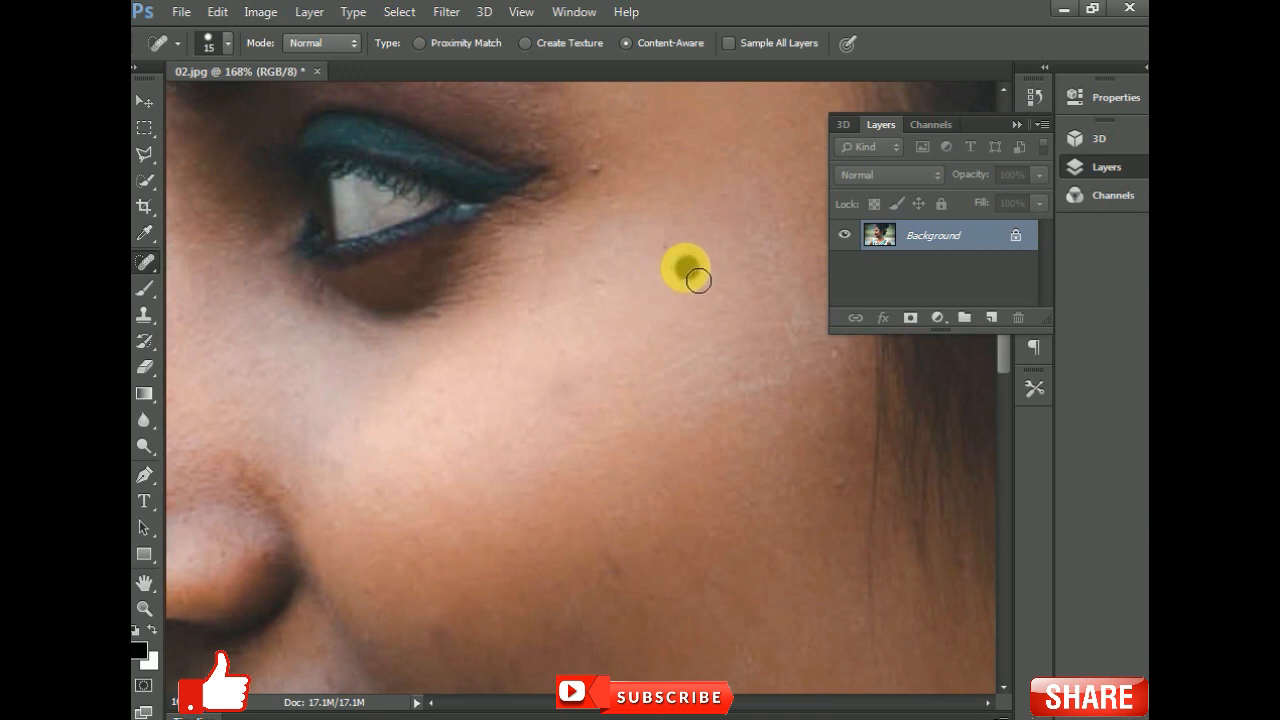
click(596, 168)
drag(655, 470, 571, 236)
click(537, 318)
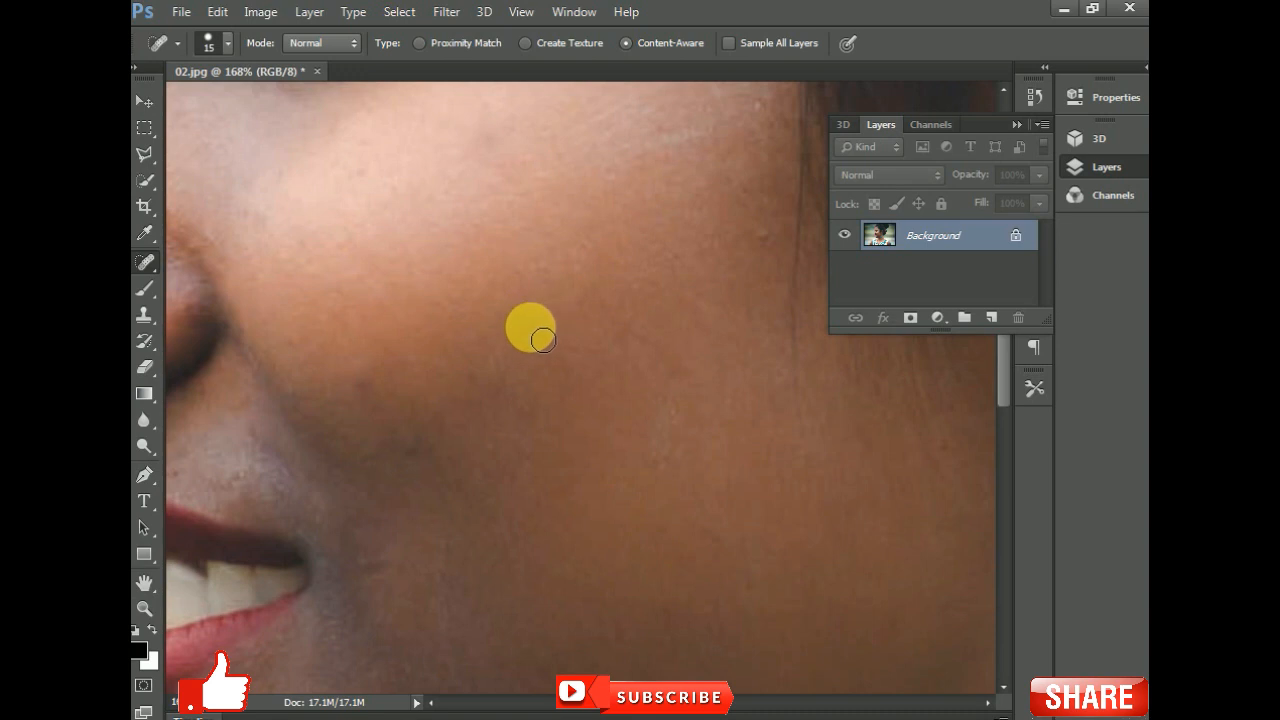
click(361, 384)
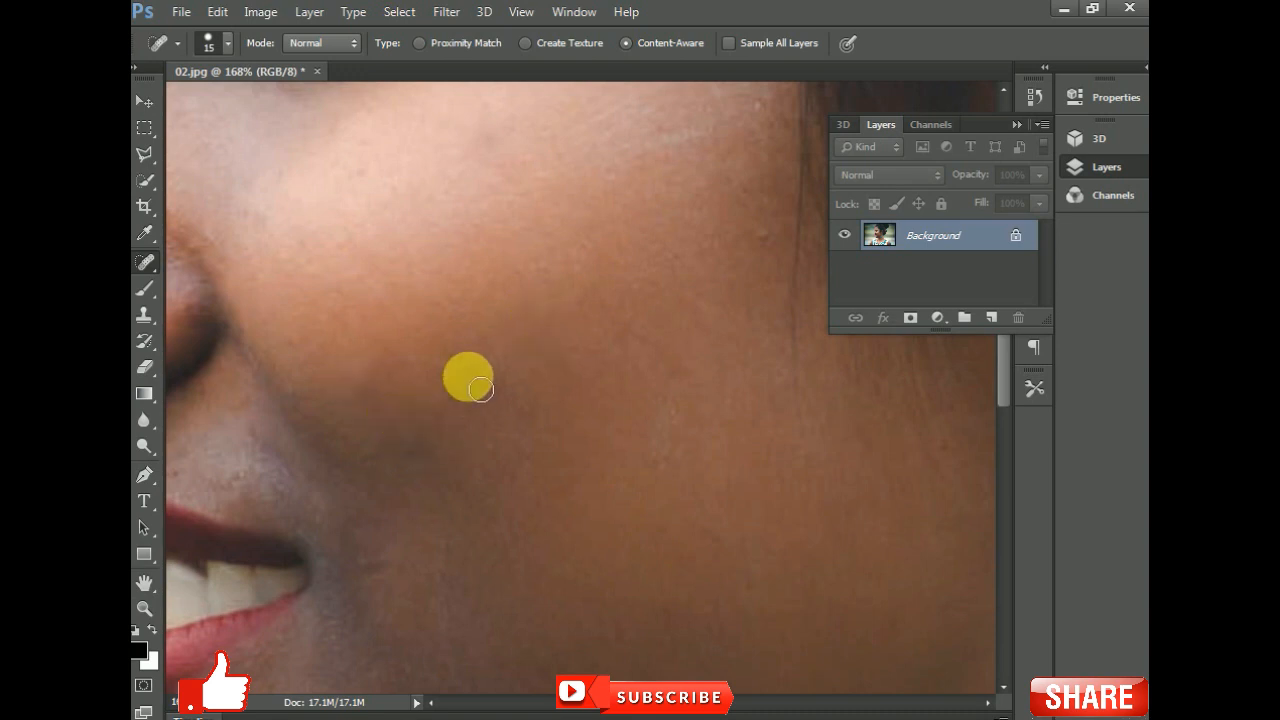
- Heal a blemish on the forehead above the eyebrow with the Spot Healing Brush
drag(683, 374, 463, 223)
drag(584, 396, 637, 314)
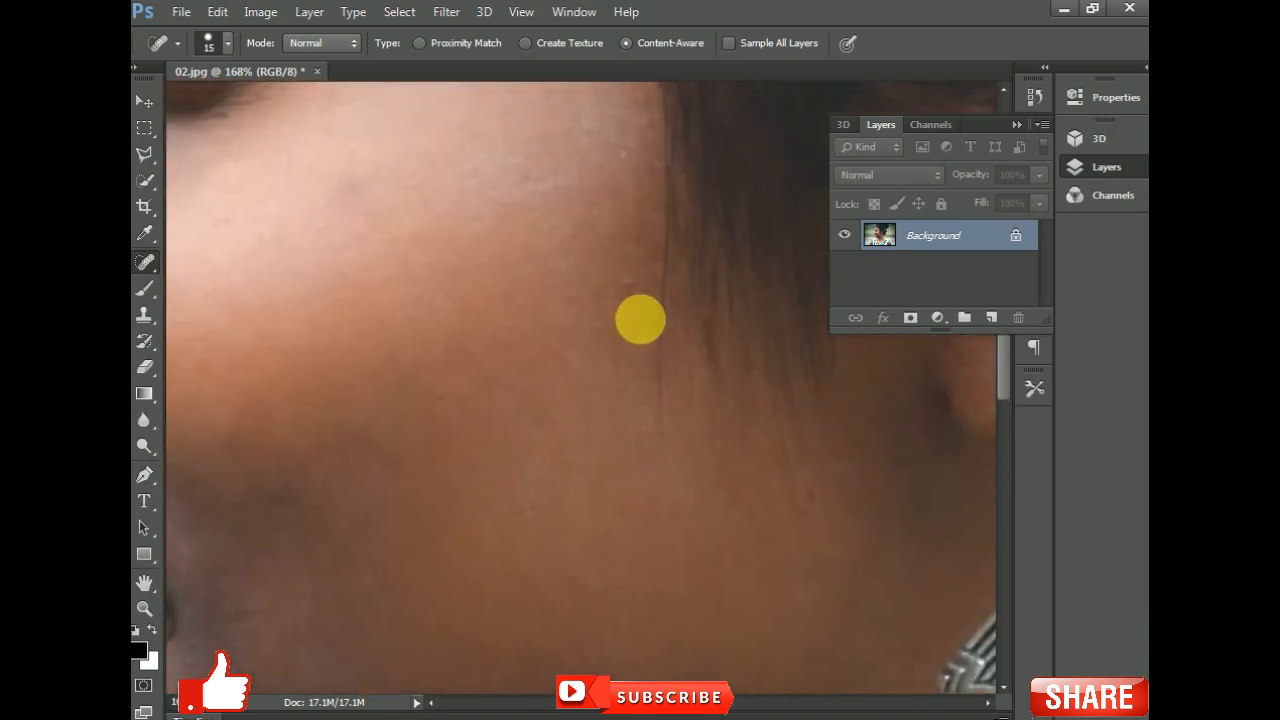
drag(524, 478, 620, 271)
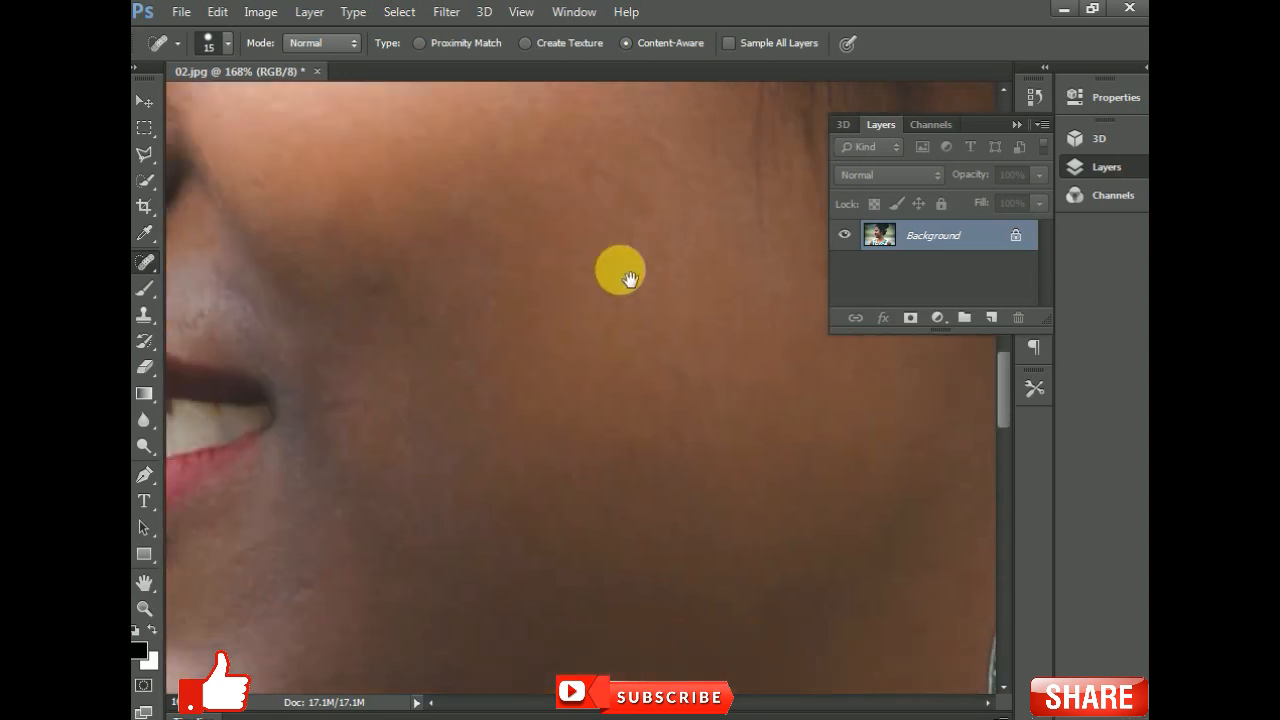
scroll(621, 307, down, 9)
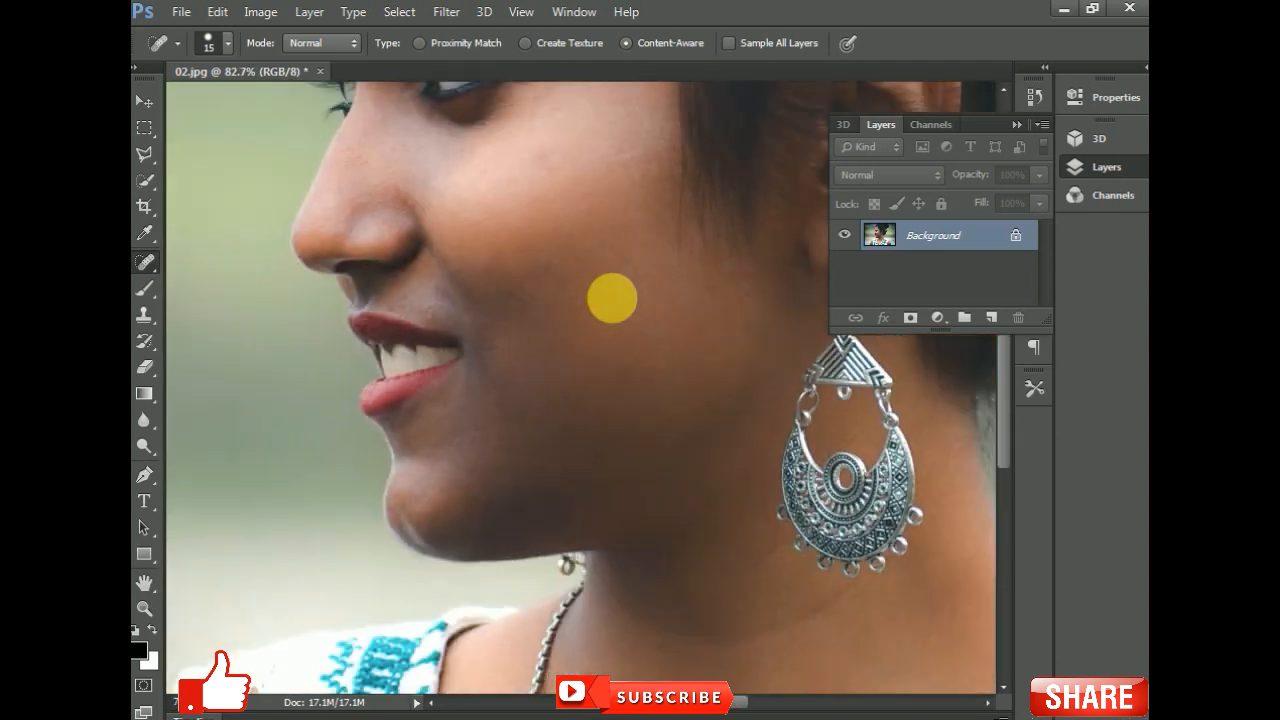
alt+right_click(621, 307)
drag(597, 288, 624, 401)
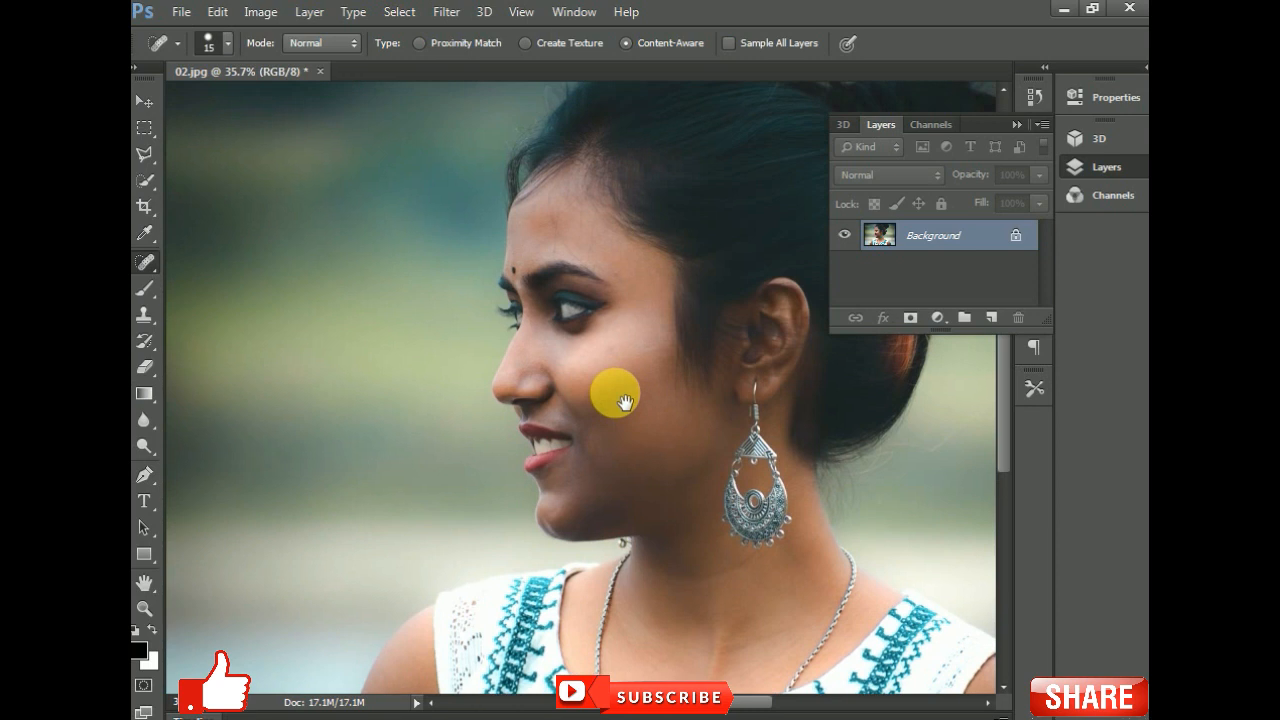
scroll(594, 354, up, 2)
scroll(526, 238, up, 1)
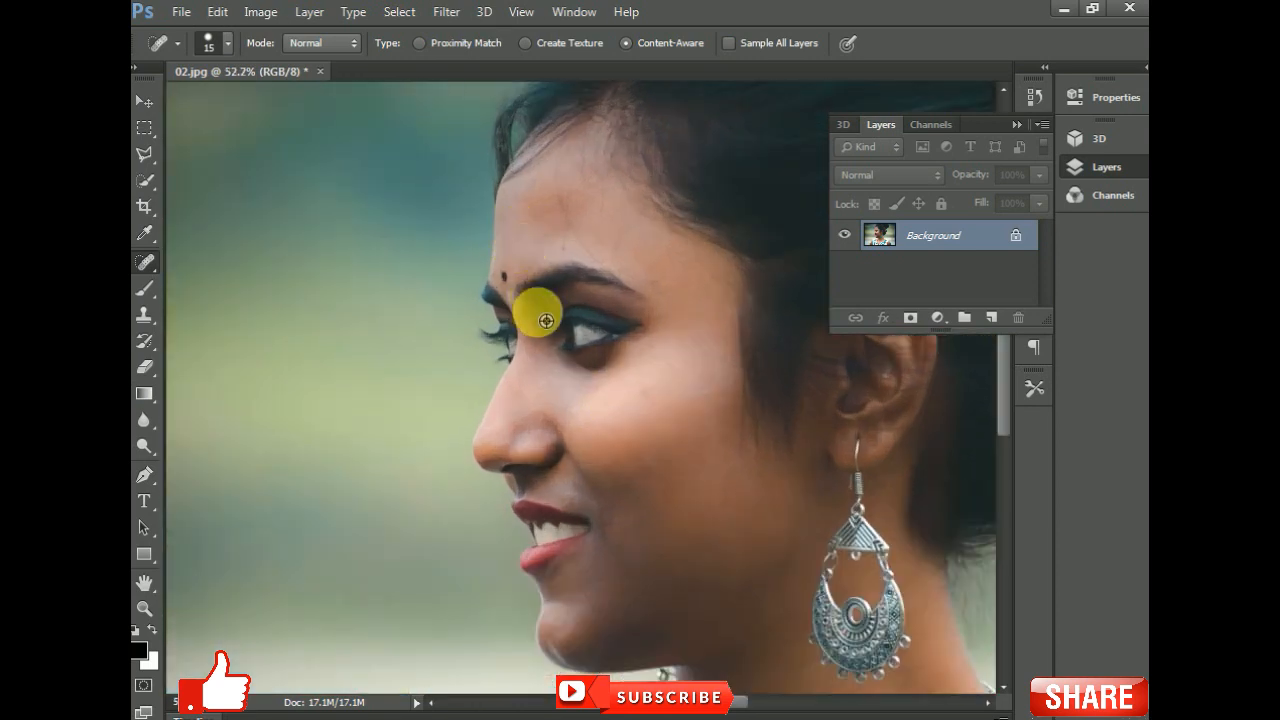
scroll(557, 237, up, 6)
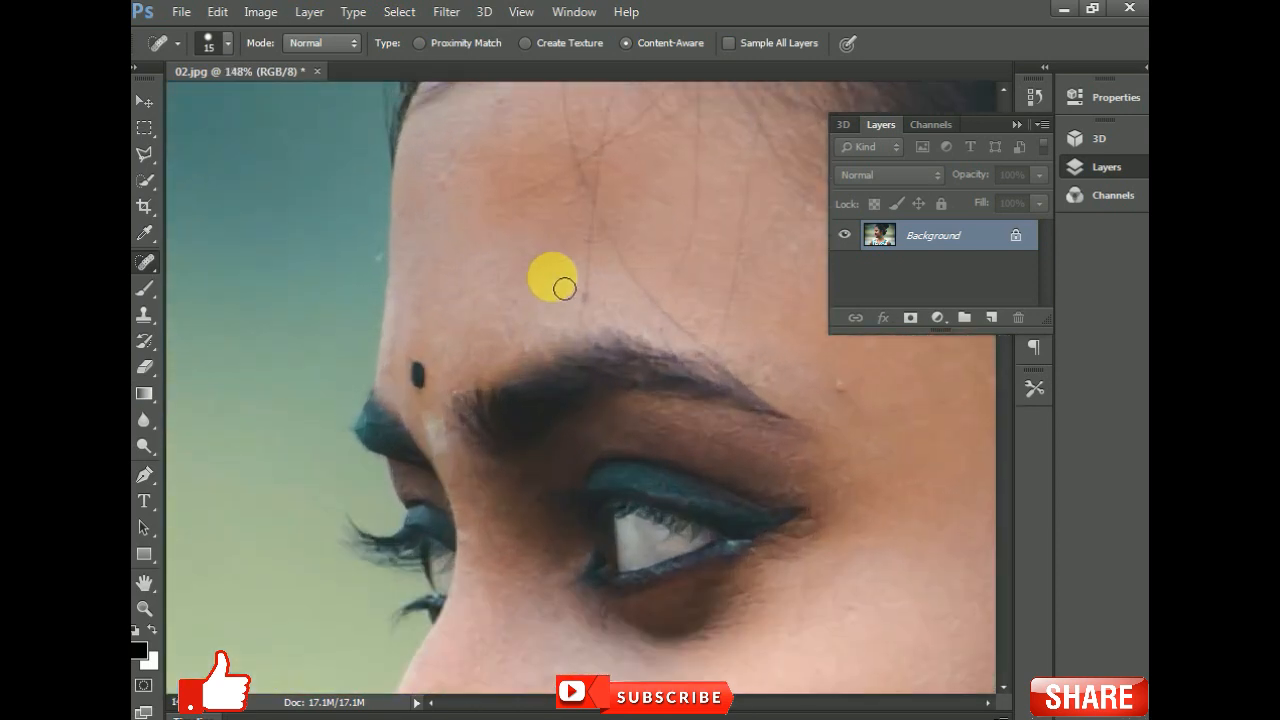
click(585, 300)
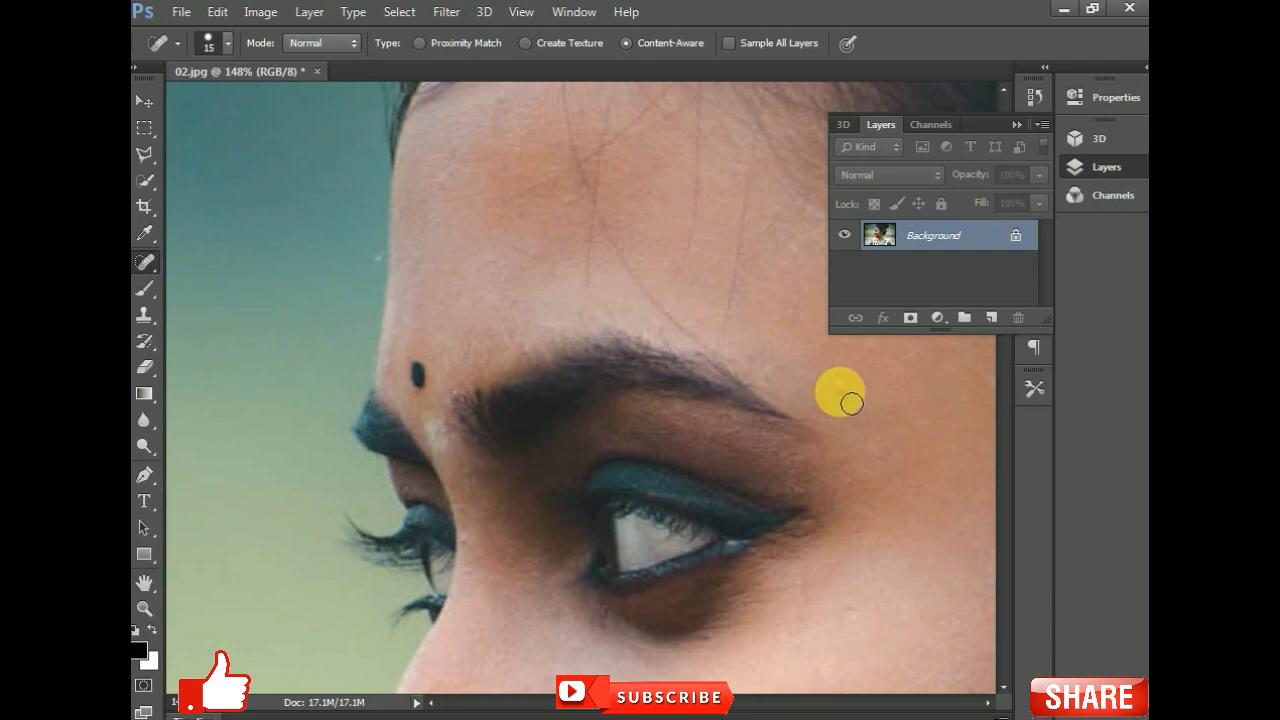
drag(771, 314, 605, 352)
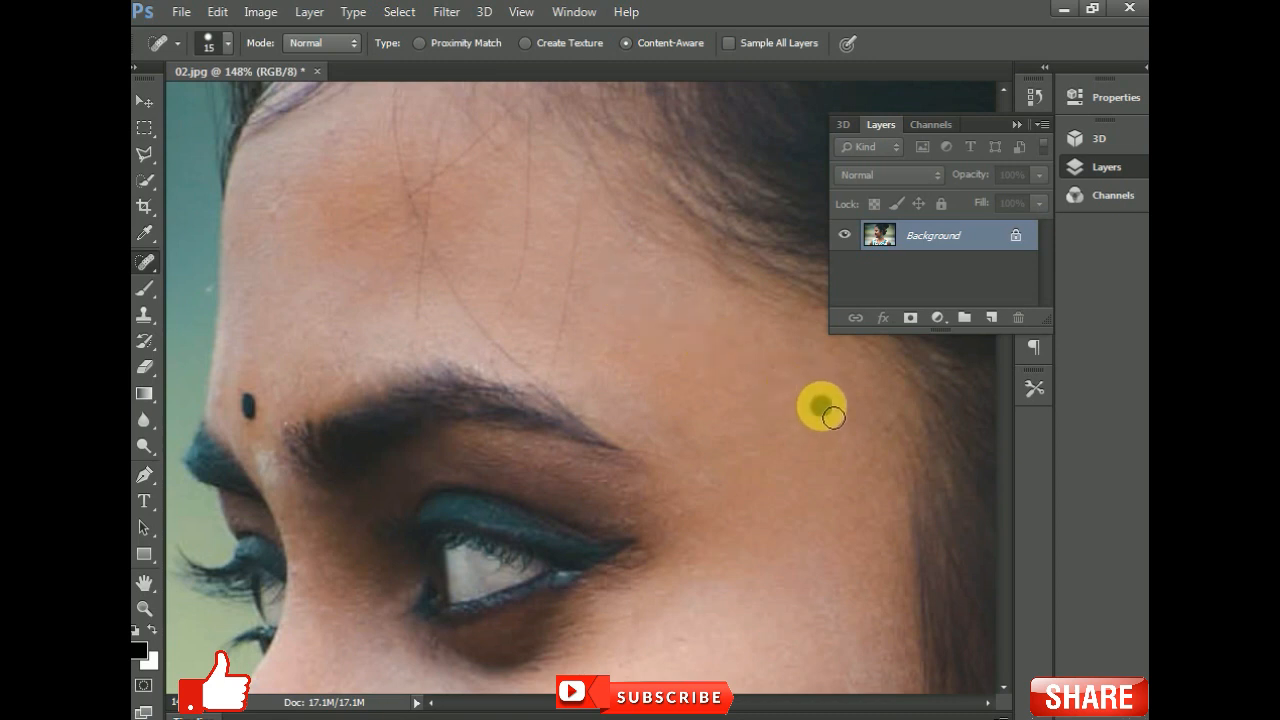
- Zoom and pan around the face to examine the retouched skin
right_click(563, 343)
scroll(563, 343, down, 6)
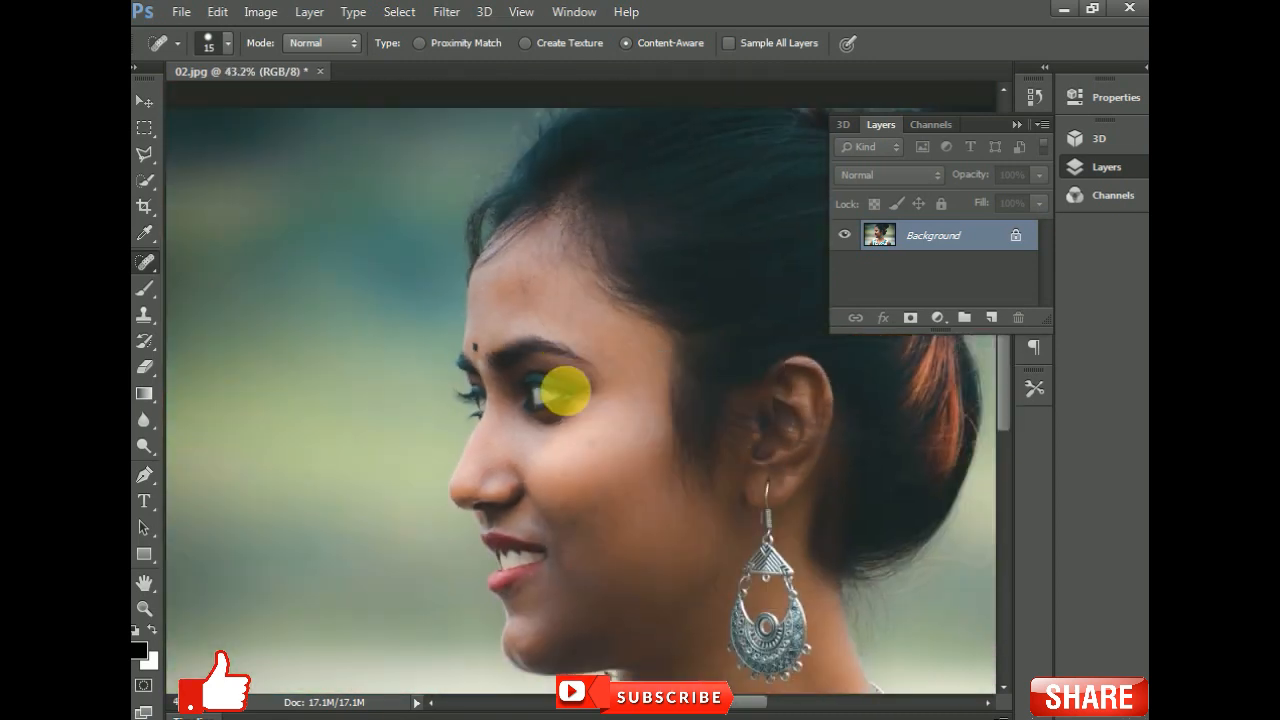
alt+right_click(588, 469)
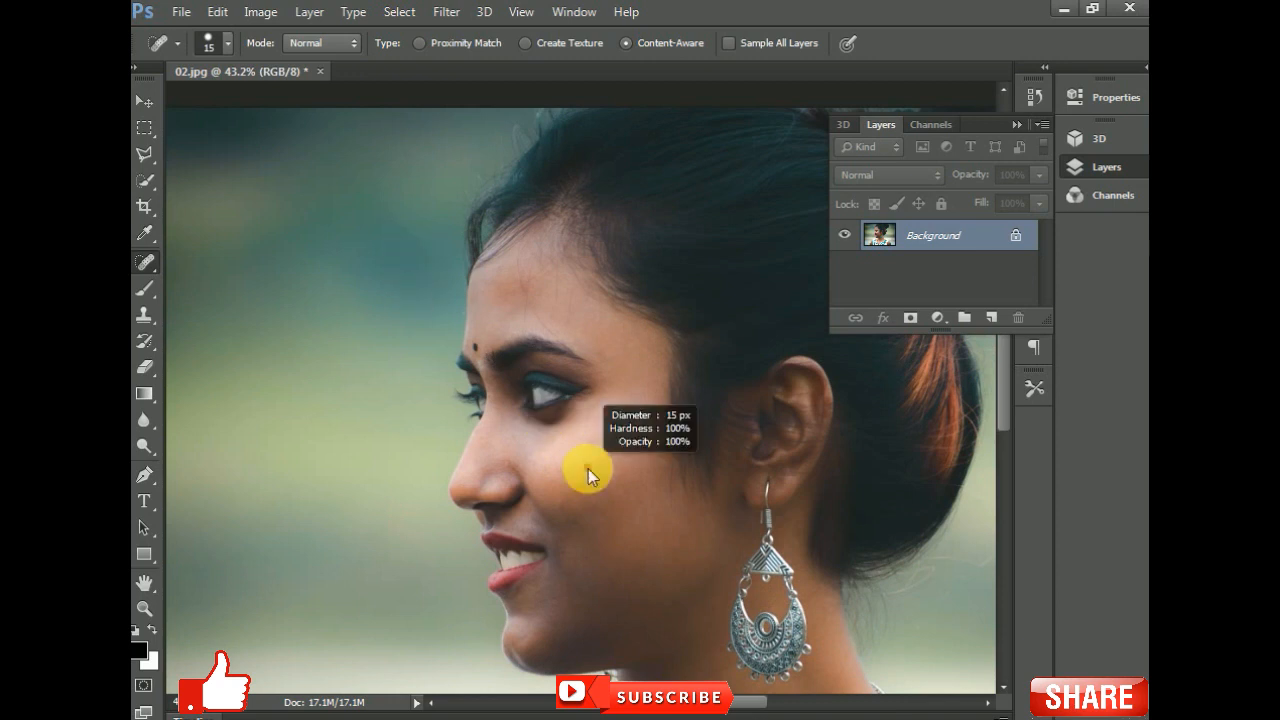
scroll(588, 469, up, 6)
drag(541, 530, 562, 254)
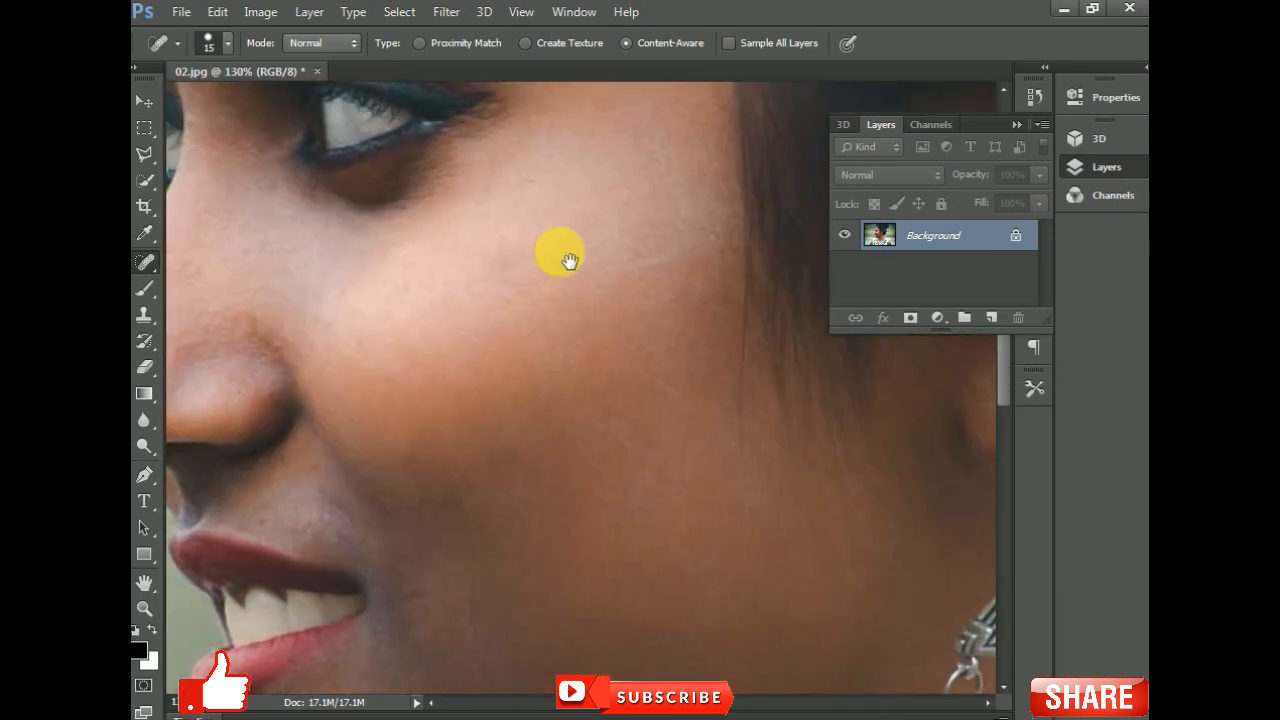
scroll(497, 343, down, 8)
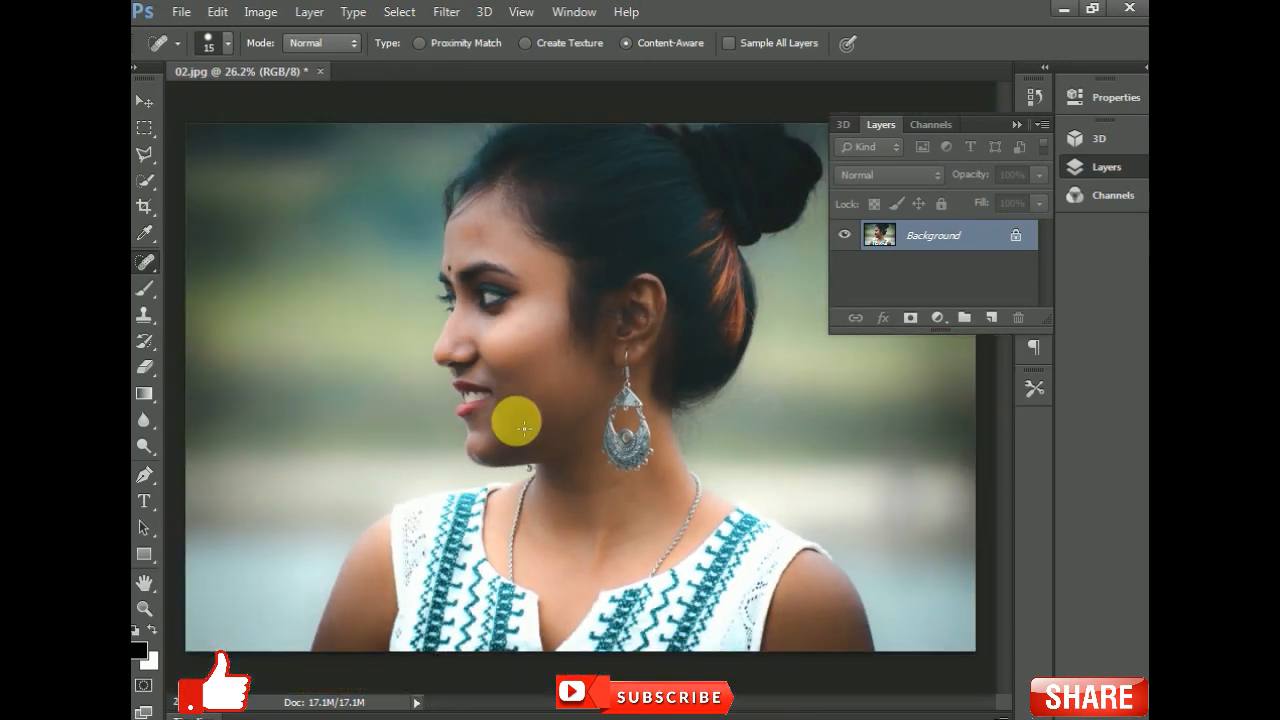
- Brighten the photo with Levels: apply Auto, then set the input levels to 33, 1.55 and 203
click(144, 102)
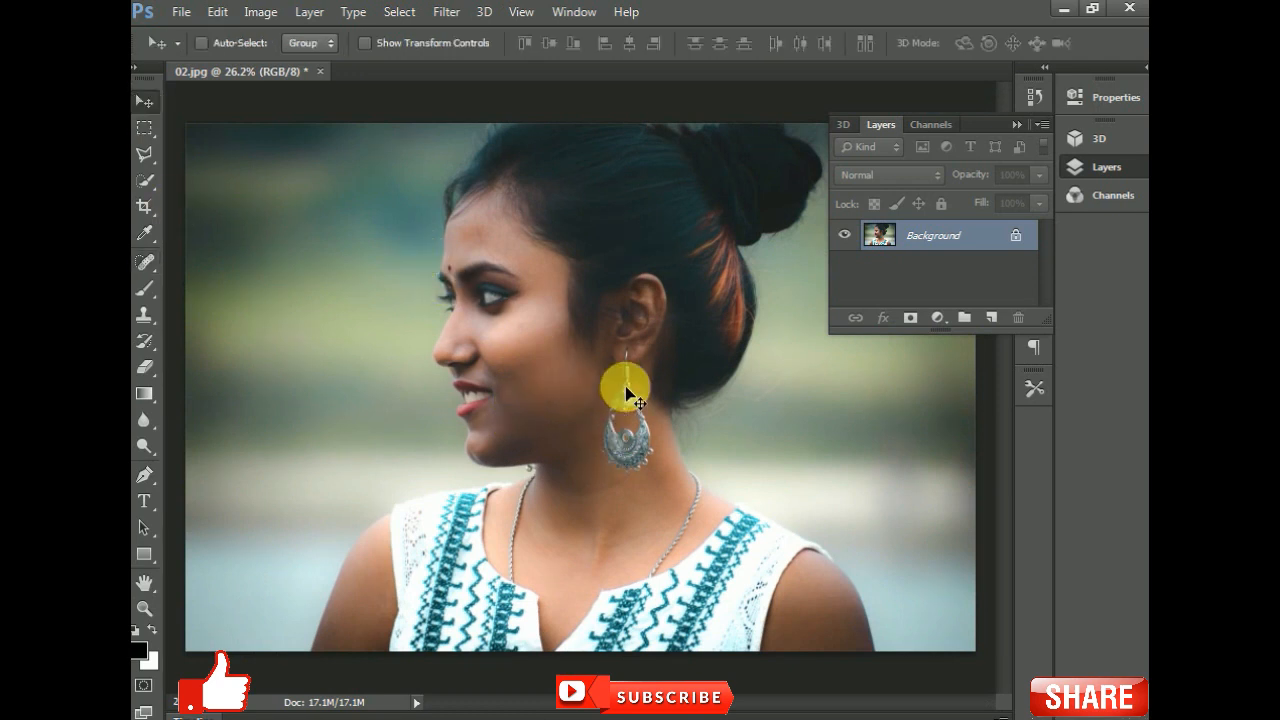
scroll(478, 322, up, 3)
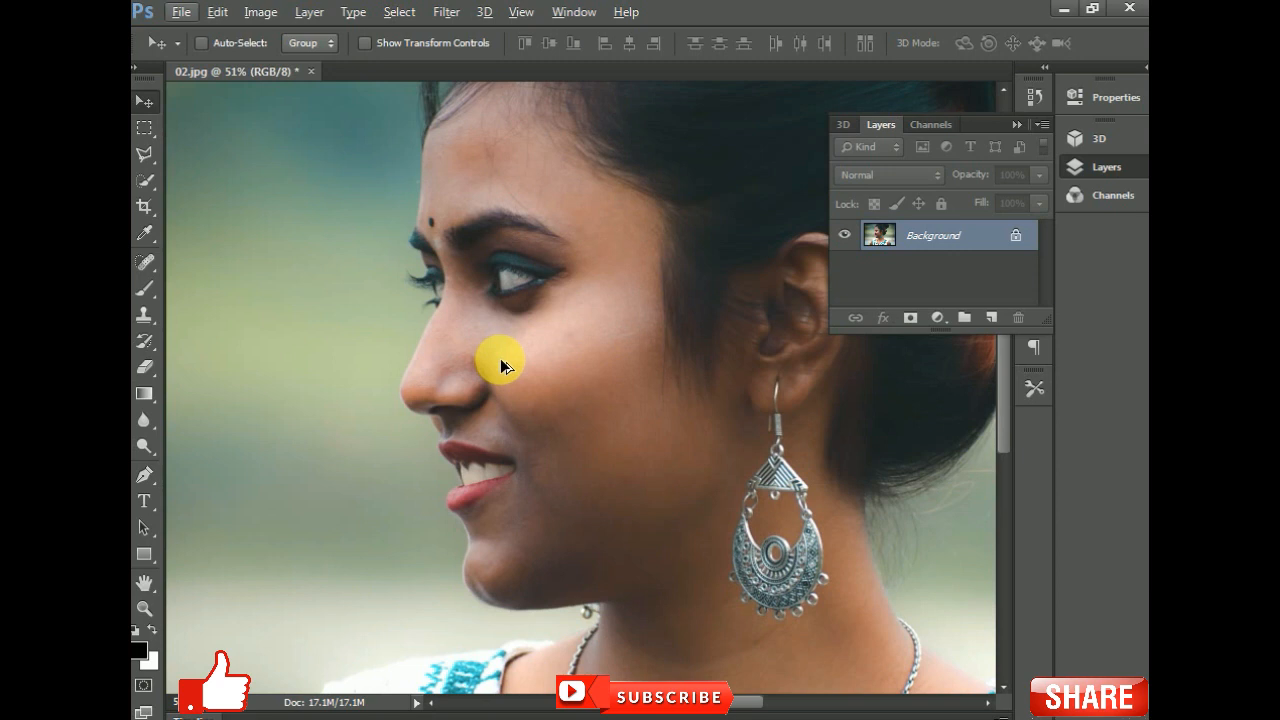
key(ctrl+l)
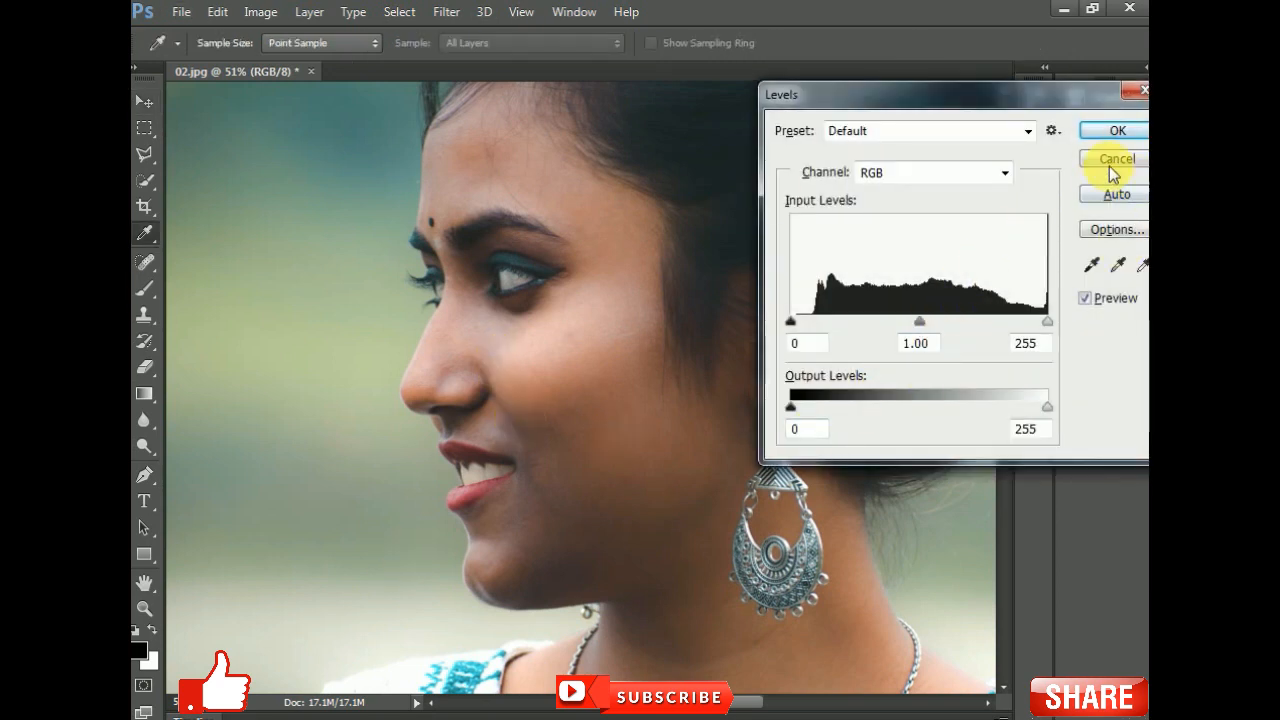
click(1115, 196)
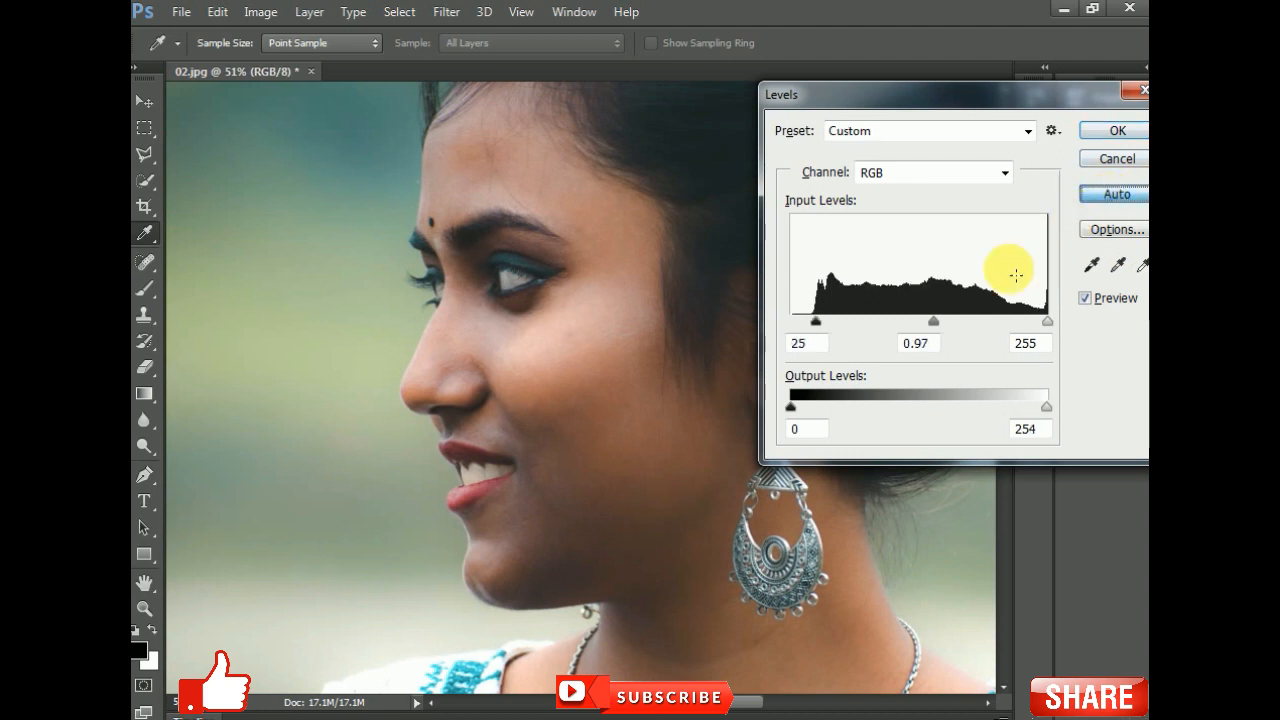
drag(933, 328, 889, 334)
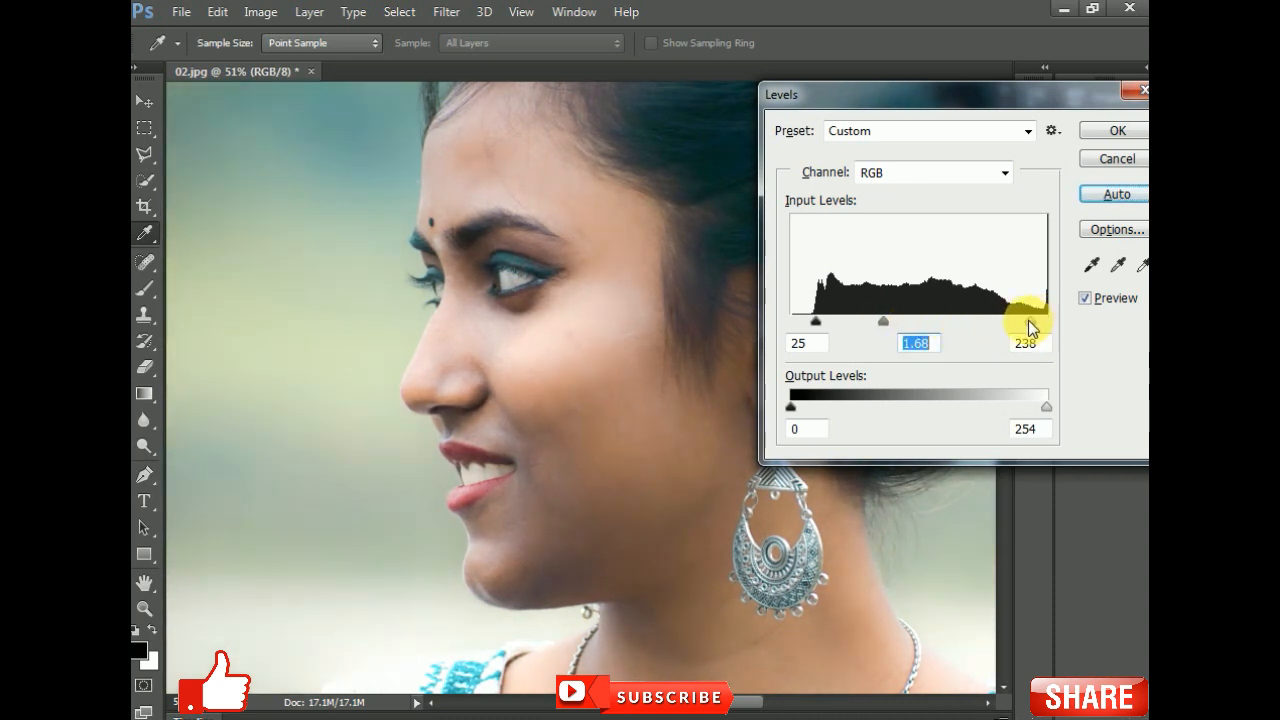
drag(1021, 321, 995, 322)
mouse_move(876, 320)
mouse_down()
mouse_move(886, 316)
mouse_move(825, 325)
mouse_up()
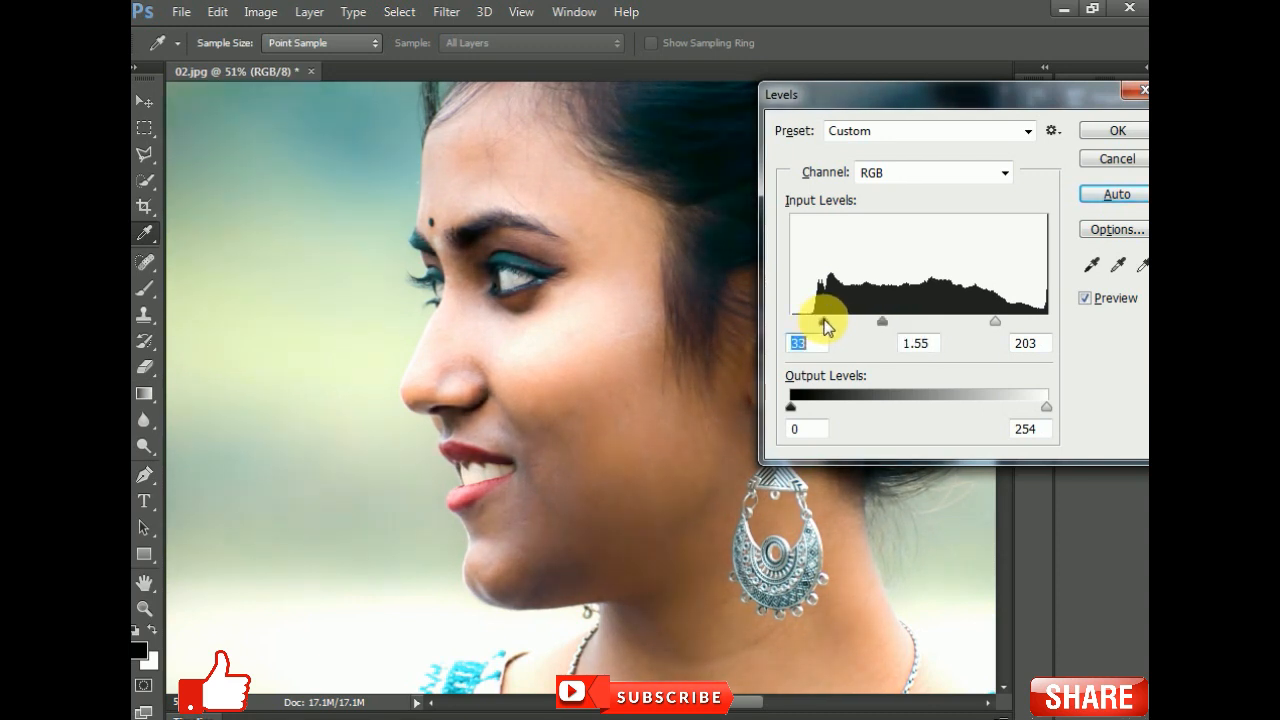
click(1104, 129)
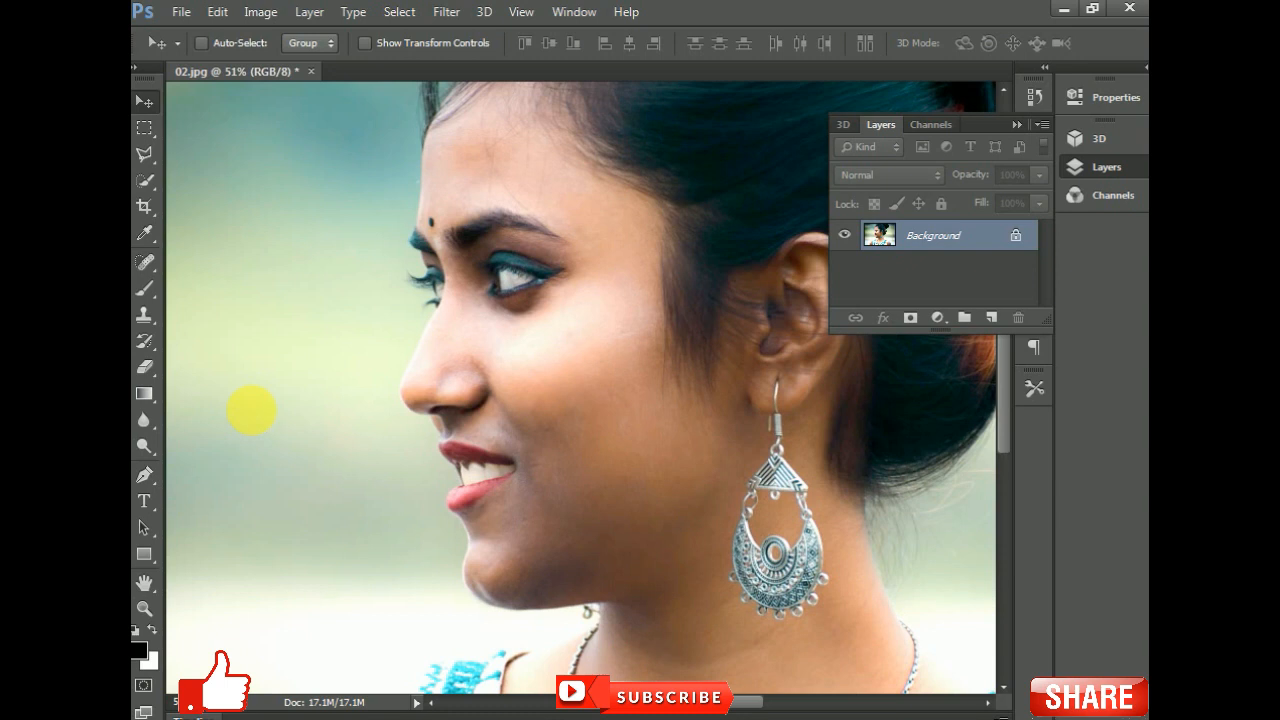
- Apply Curves, raising the RGB curve with points near input 117 / output 131 and input 51 / output 53
key(ctrl+m)
drag(891, 310, 890, 318)
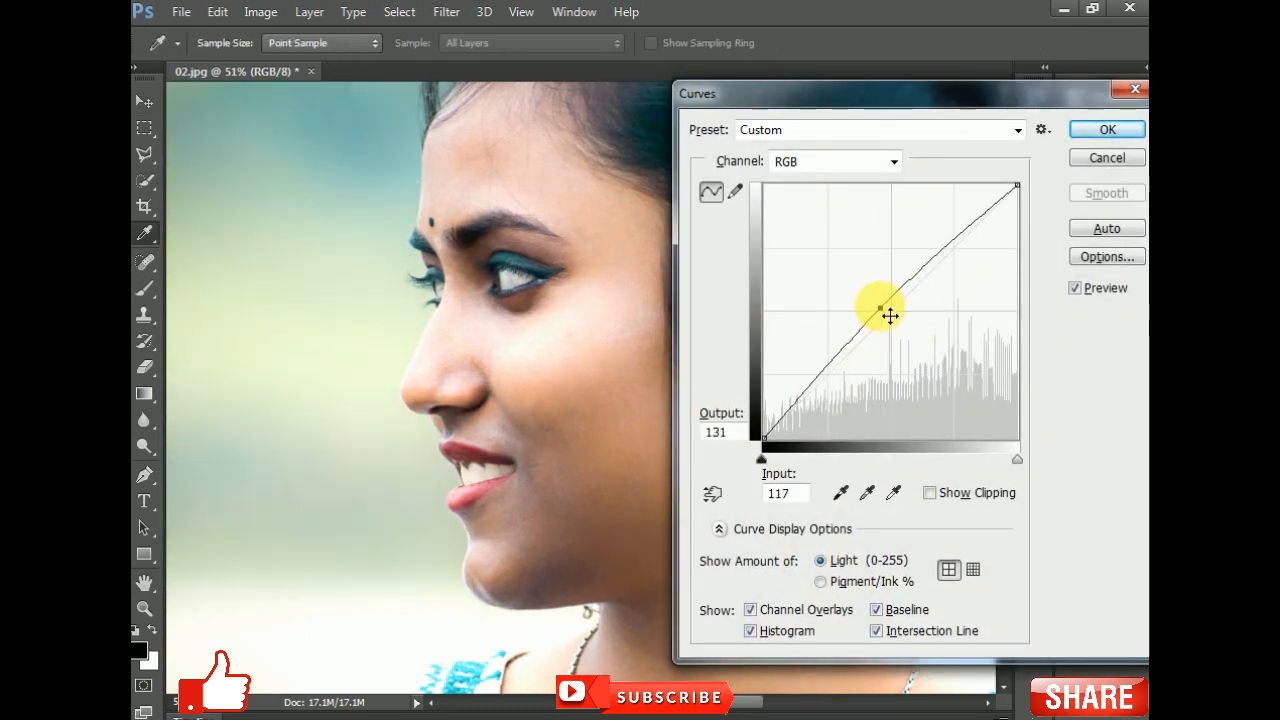
drag(936, 262, 967, 271)
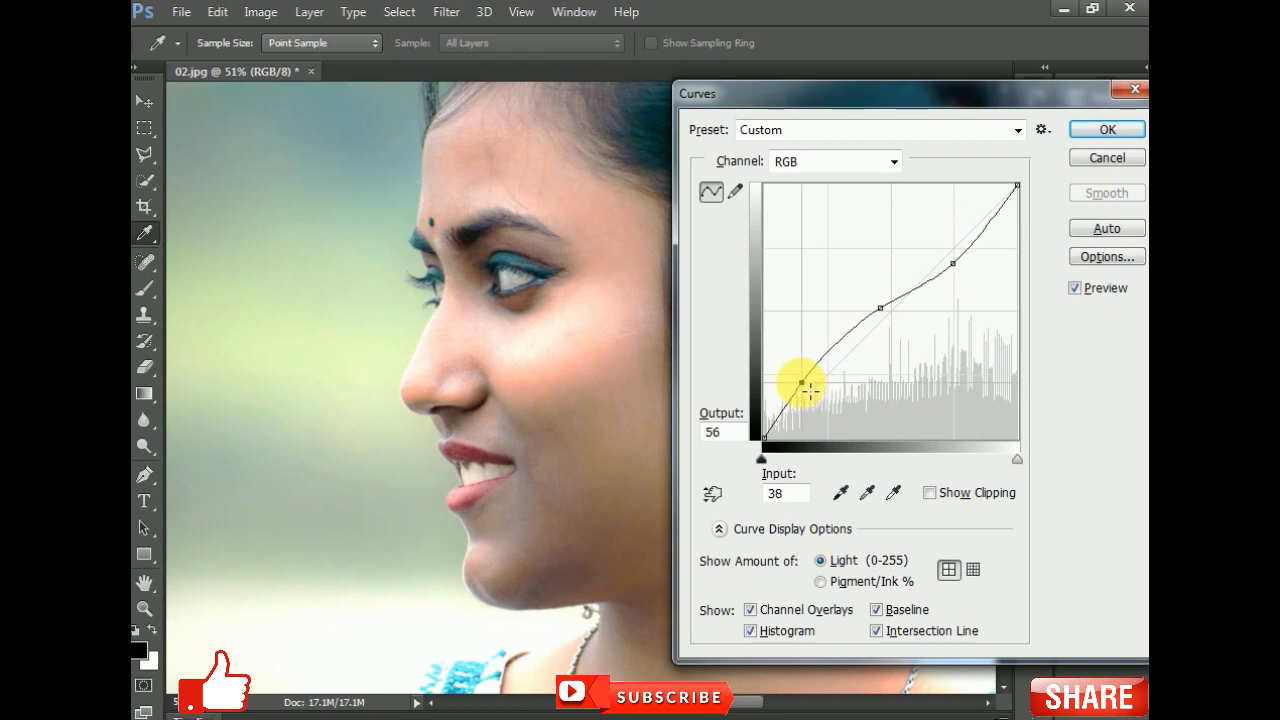
drag(800, 379, 821, 396)
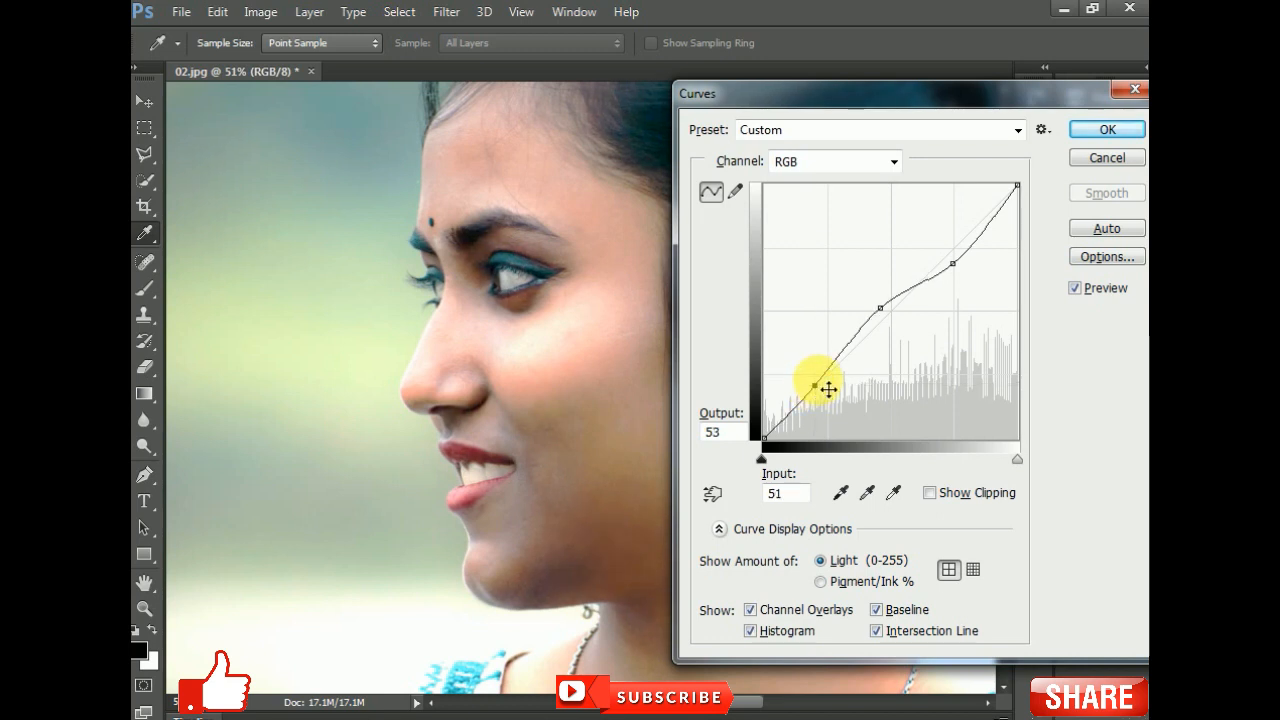
key(Return)
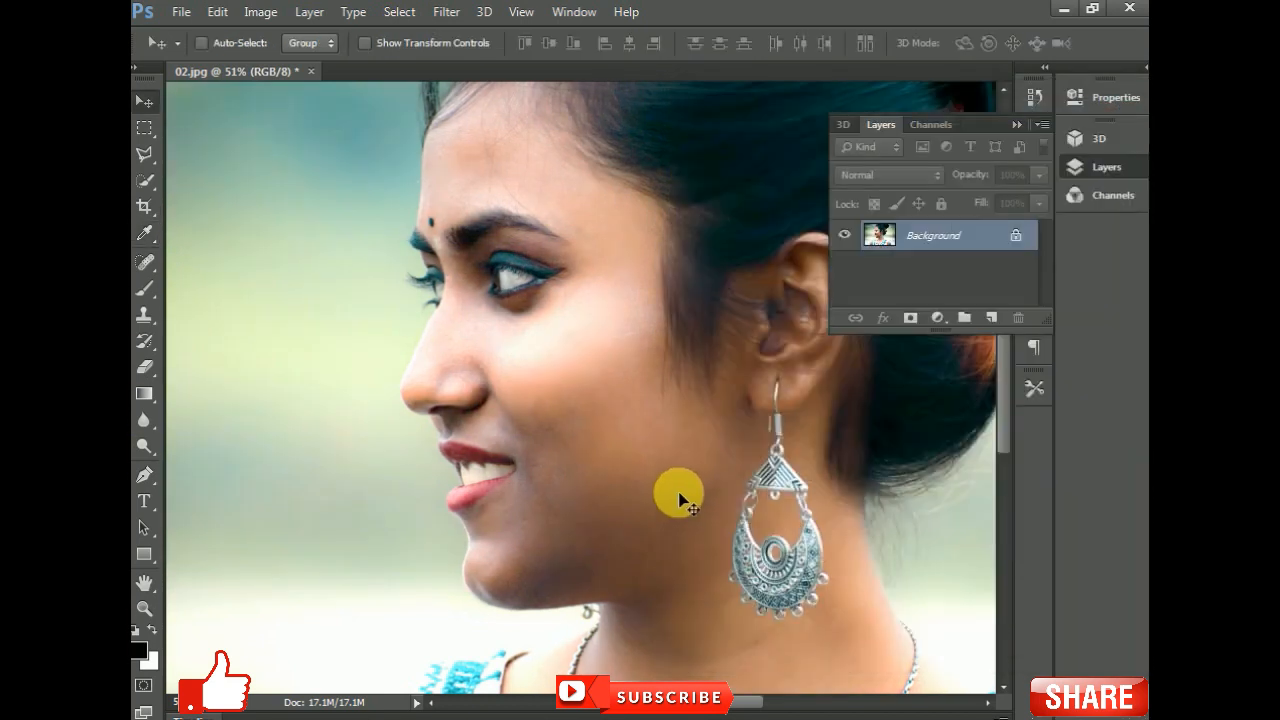
- Zoom and pan across the face to review the adjusted result
scroll(460, 504, down, 6)
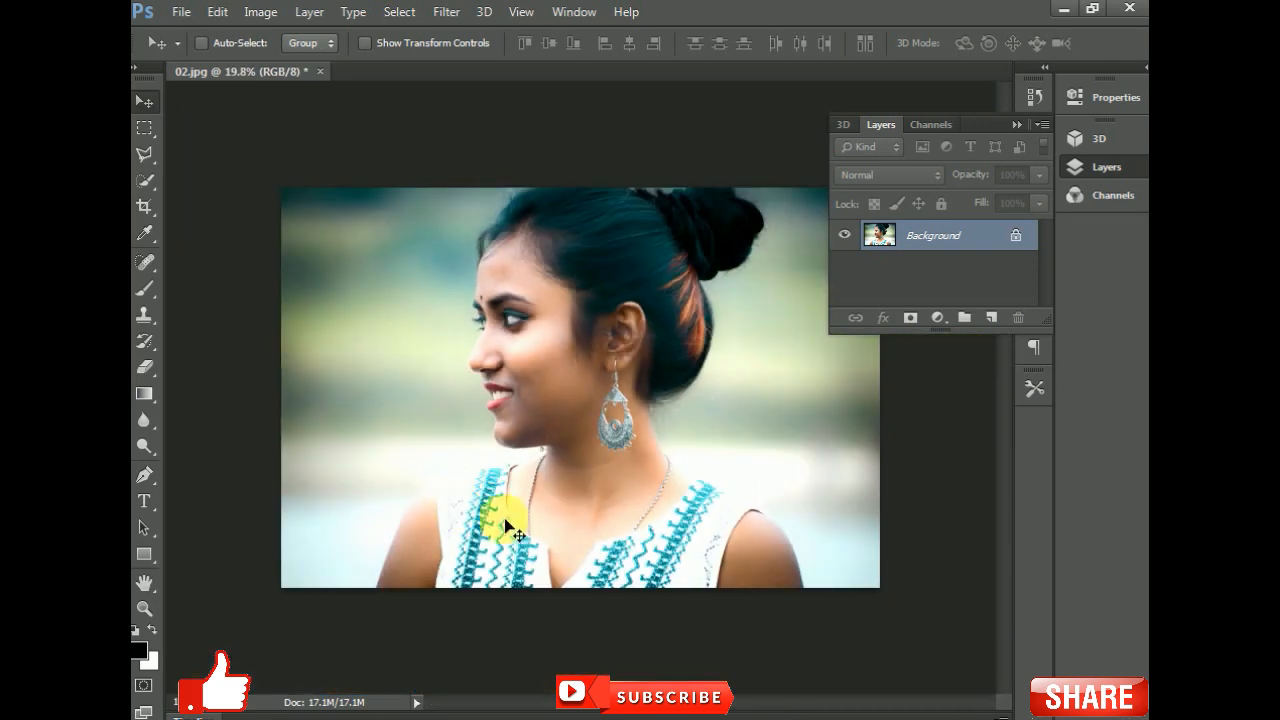
scroll(529, 424, up, 6)
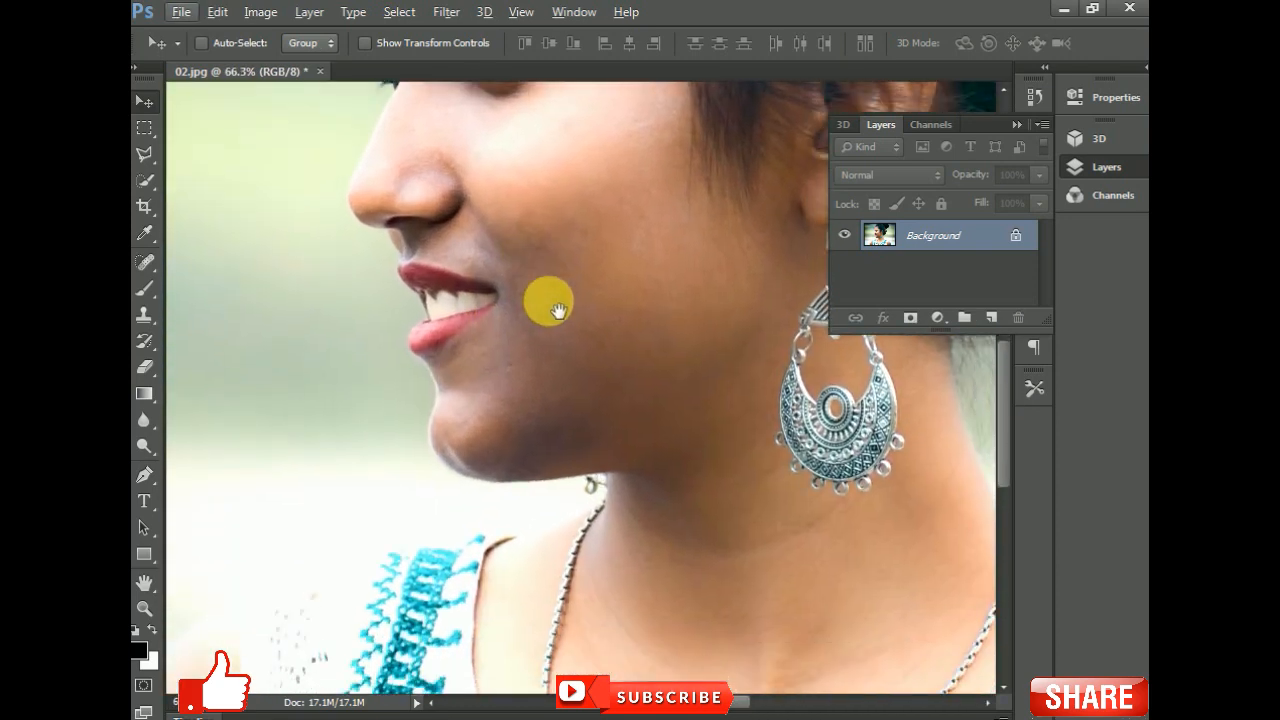
drag(556, 247, 562, 437)
scroll(458, 315, up, 2)
drag(490, 388, 500, 287)
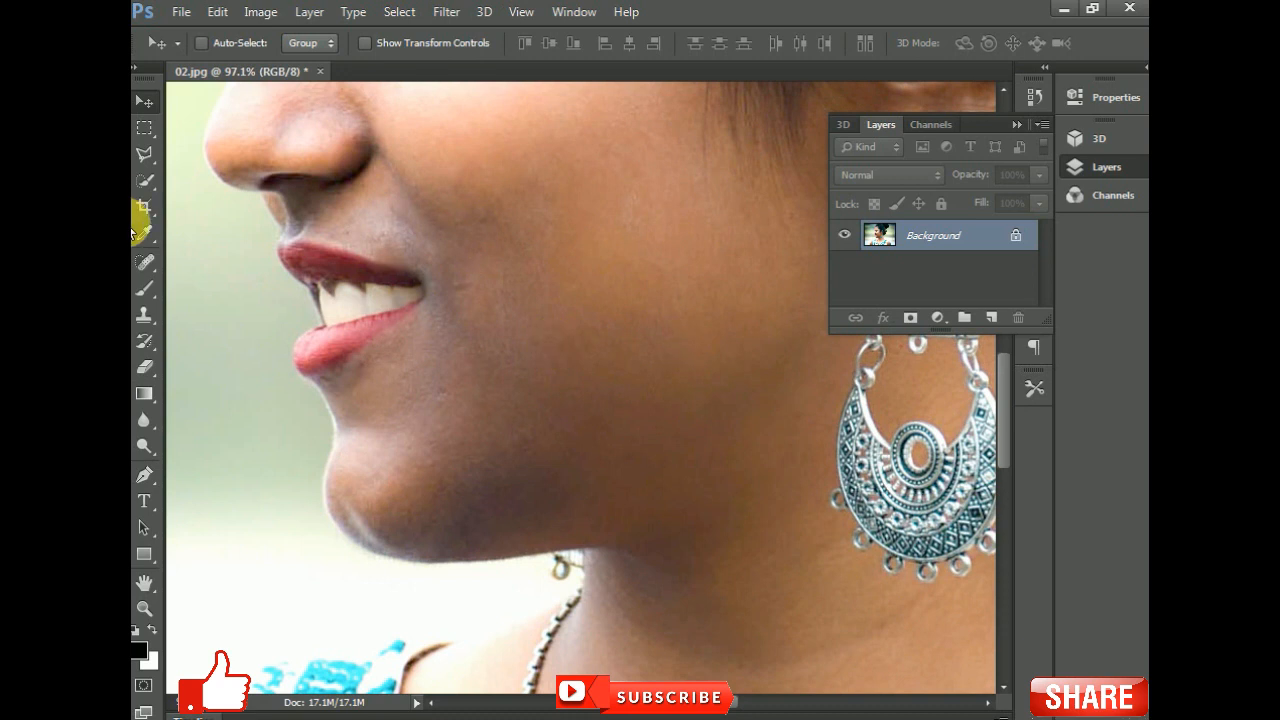
- Heal the remaining blemishes on the cheek and chin with the Spot Healing Brush
click(145, 260)
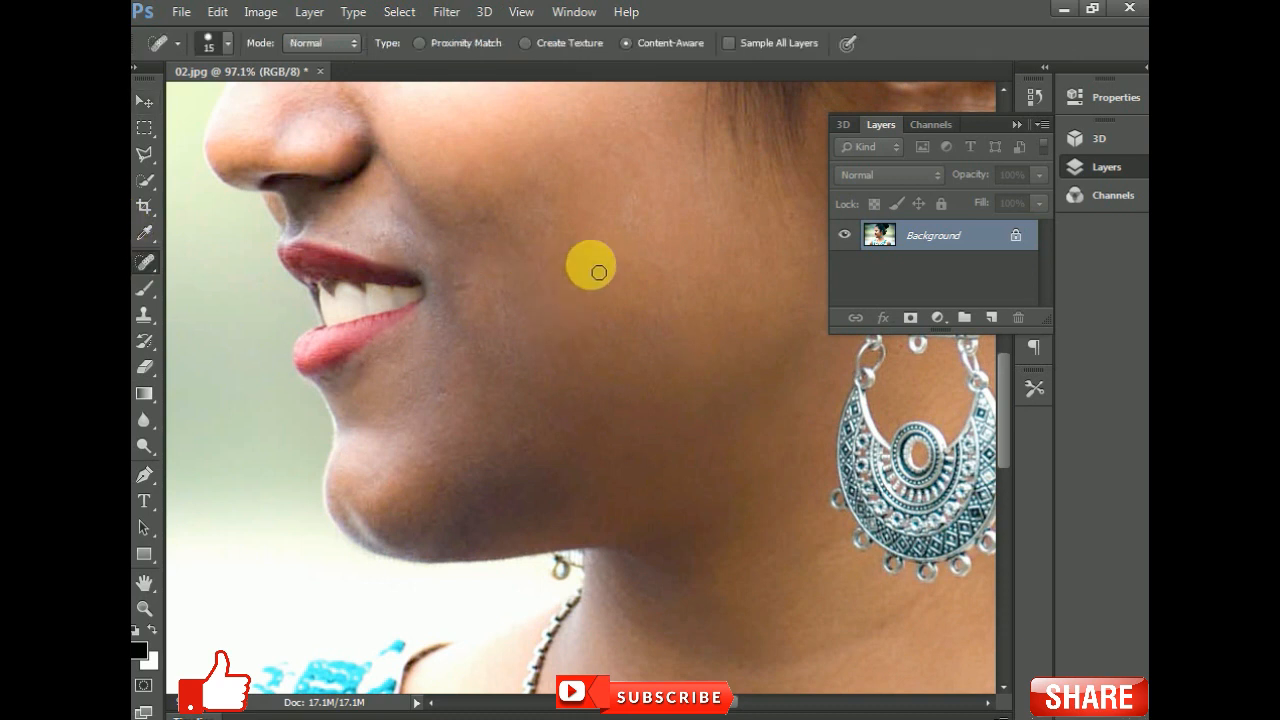
alt+click(592, 266)
click(575, 292)
click(481, 218)
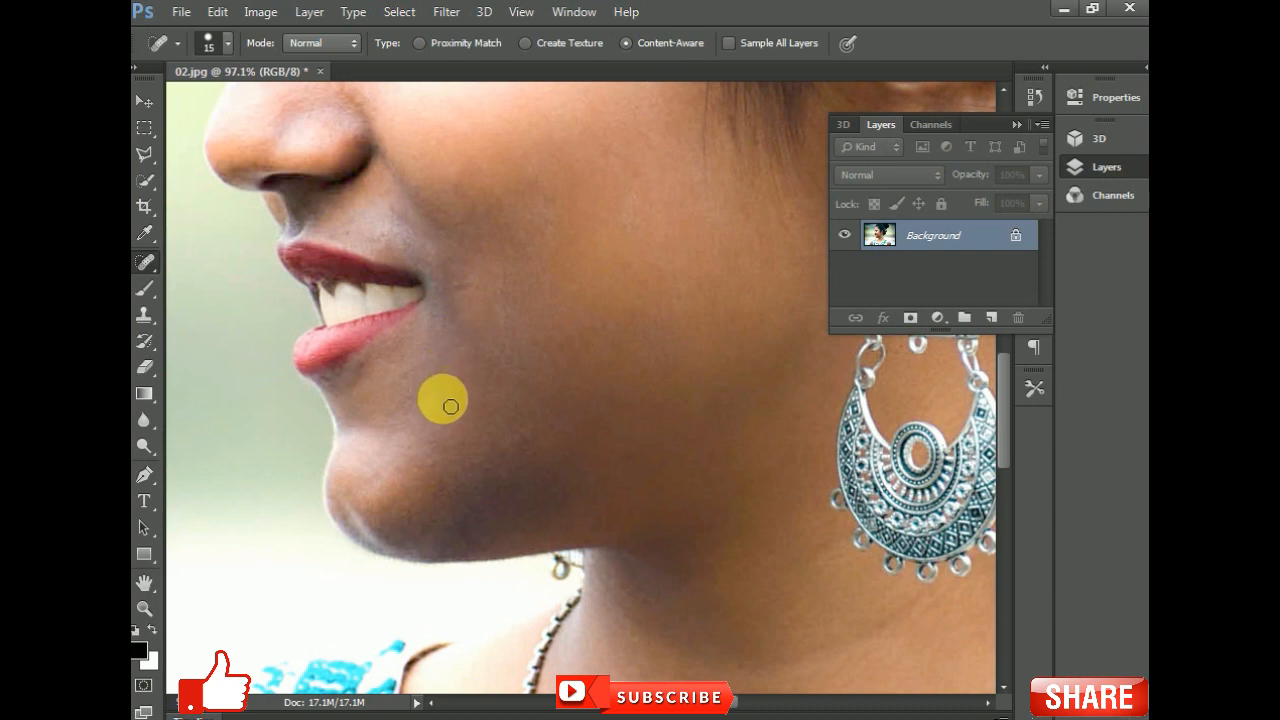
drag(528, 312, 645, 405)
- Zoom out to review the whole retouched portrait
scroll(597, 376, down, 1)
scroll(597, 376, down, 4)
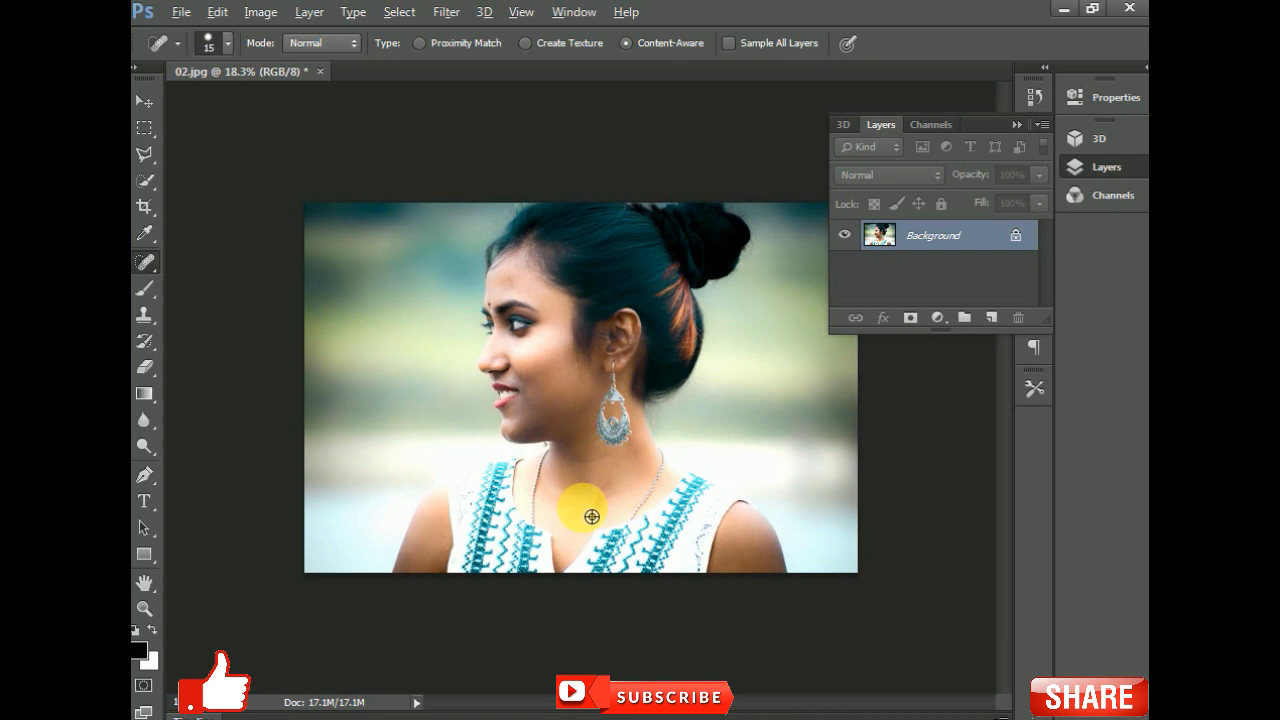
scroll(587, 525, up, 2)
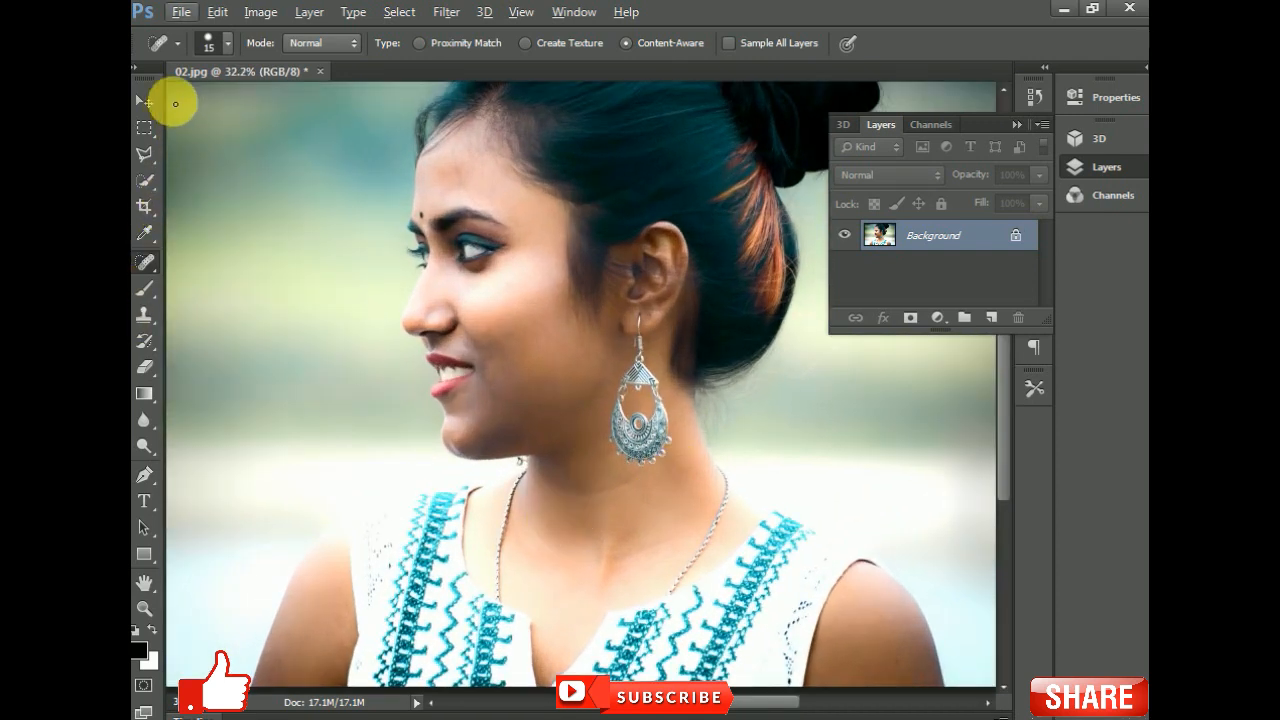
click(142, 104)
scroll(549, 374, down, 2)
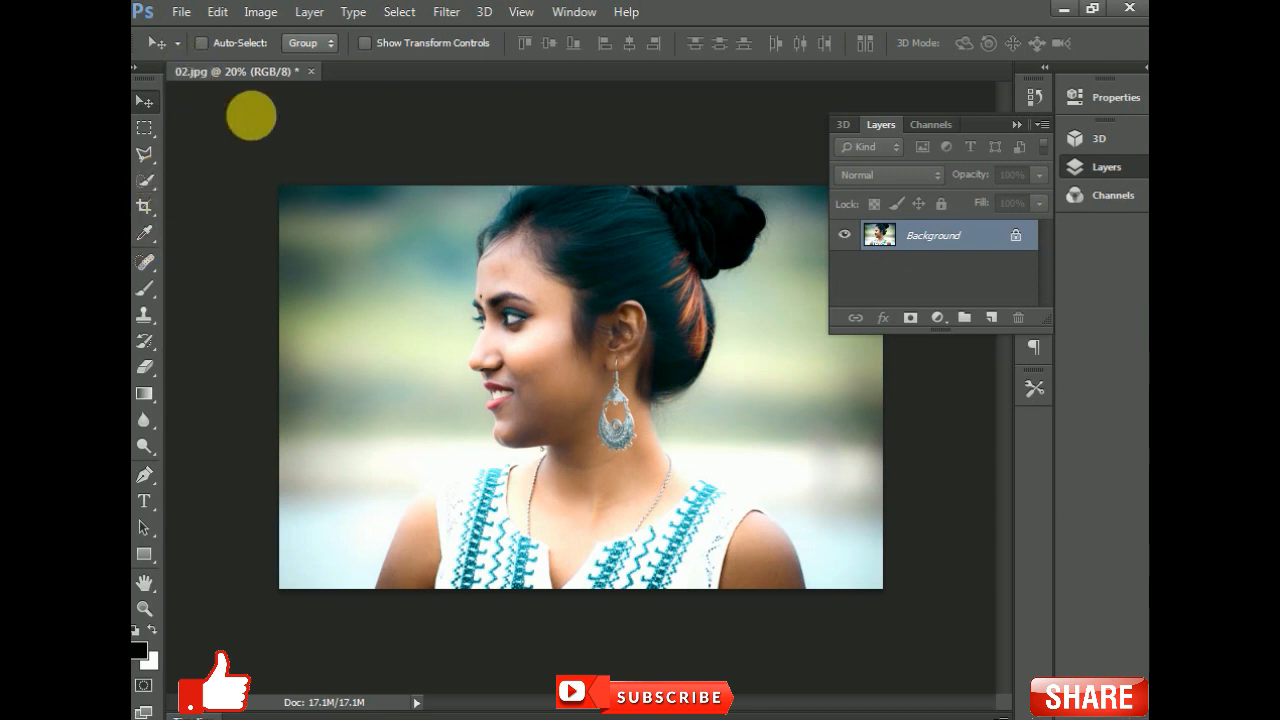
click(180, 12)
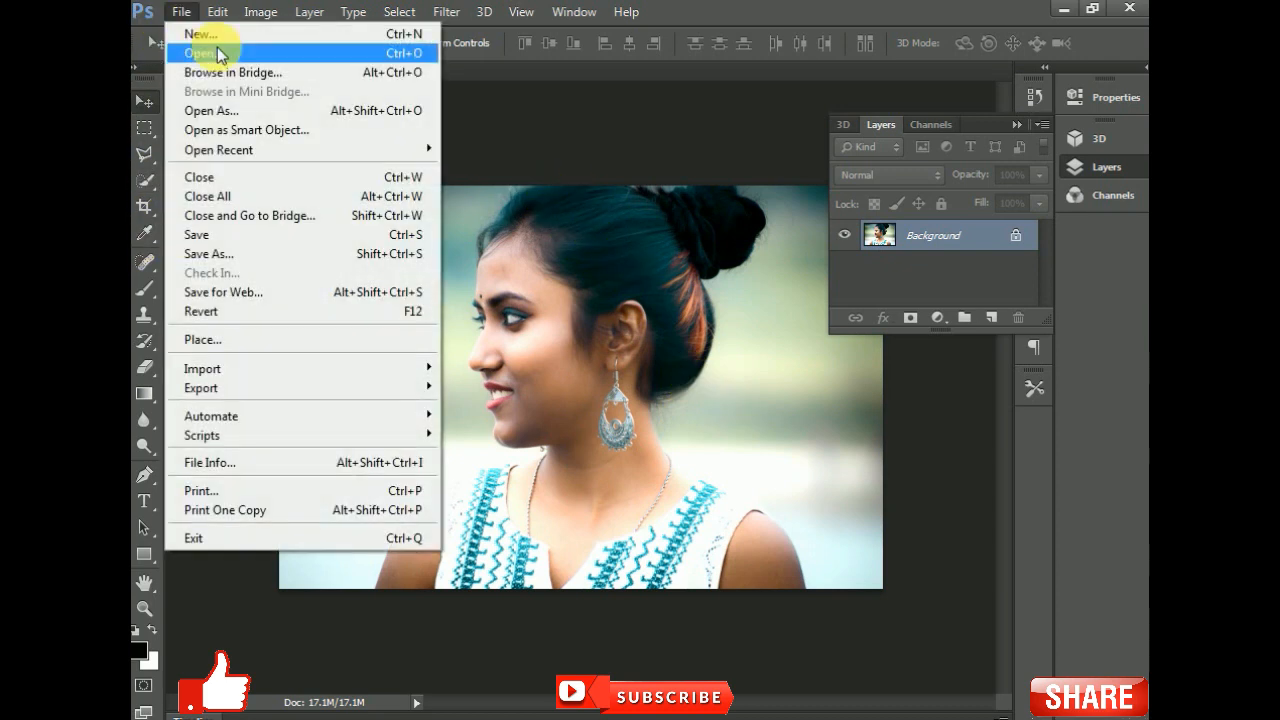
click(195, 49)
drag(1024, 191, 1024, 301)
click(922, 260)
click(1028, 563)
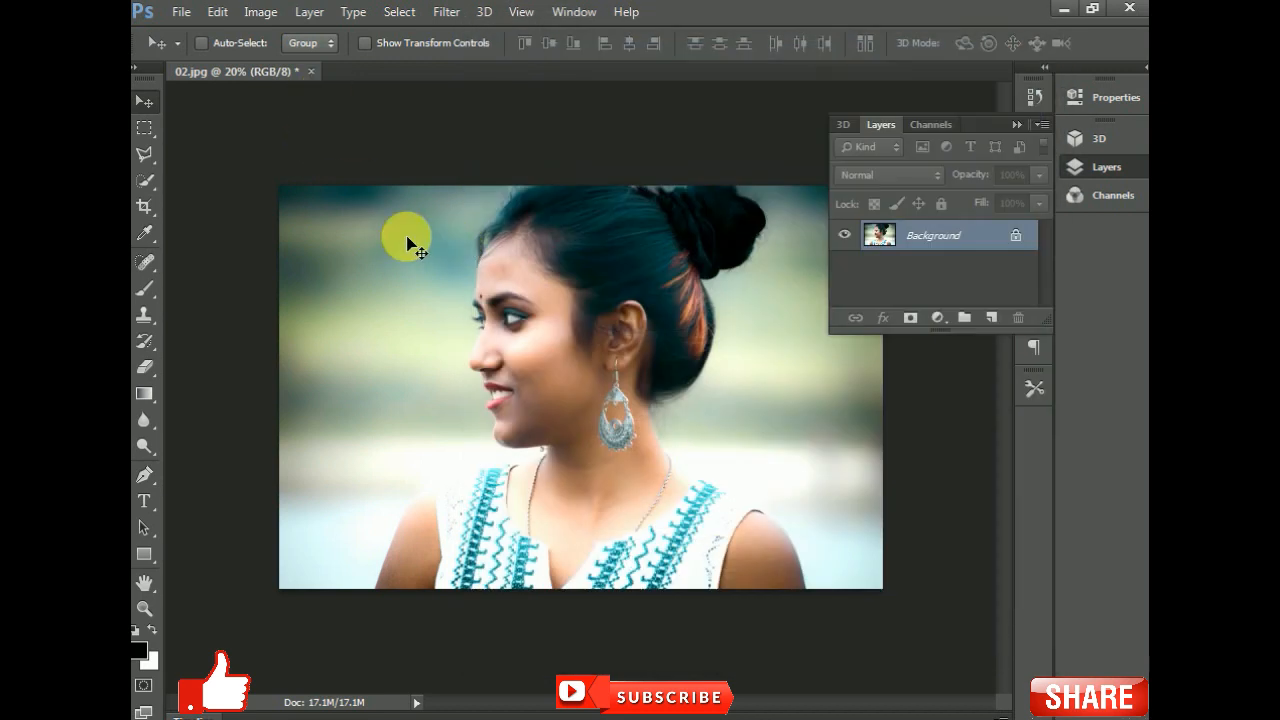
- Save the retouched image as a JPEG named new 02 on the Desktop, then close the document
key(ctrl+shift+s)
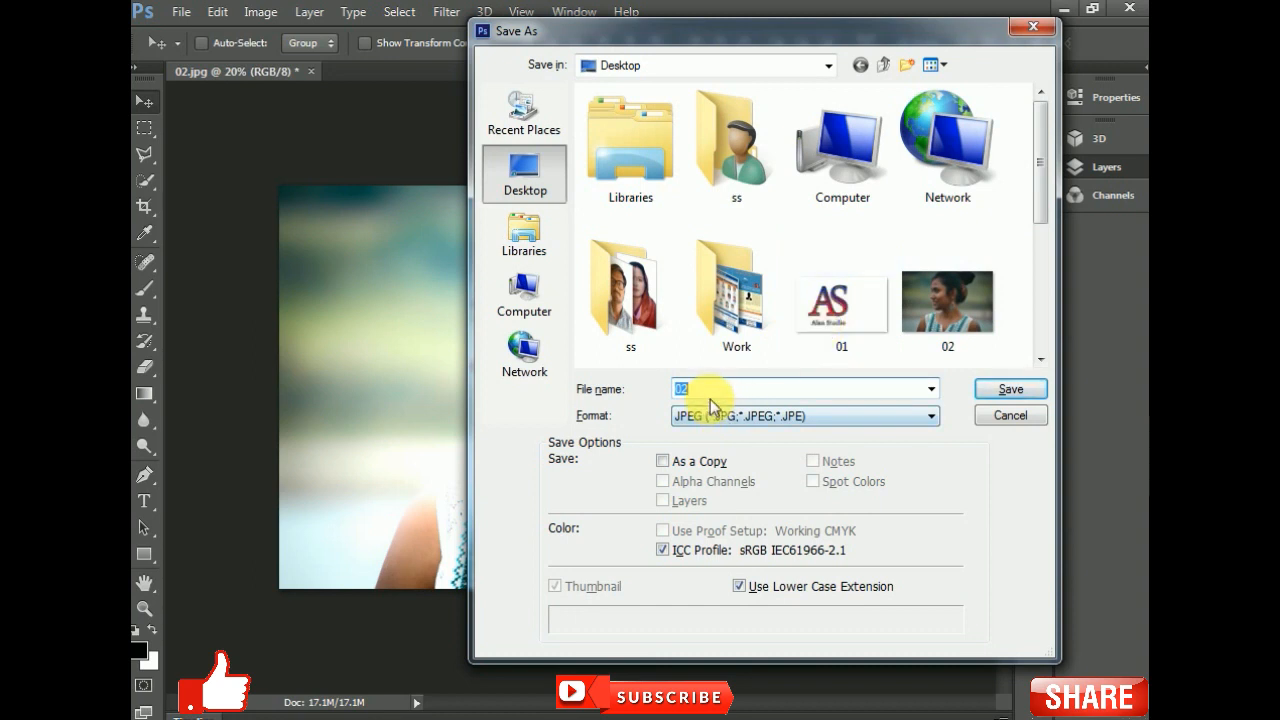
text(new)
key(Return)
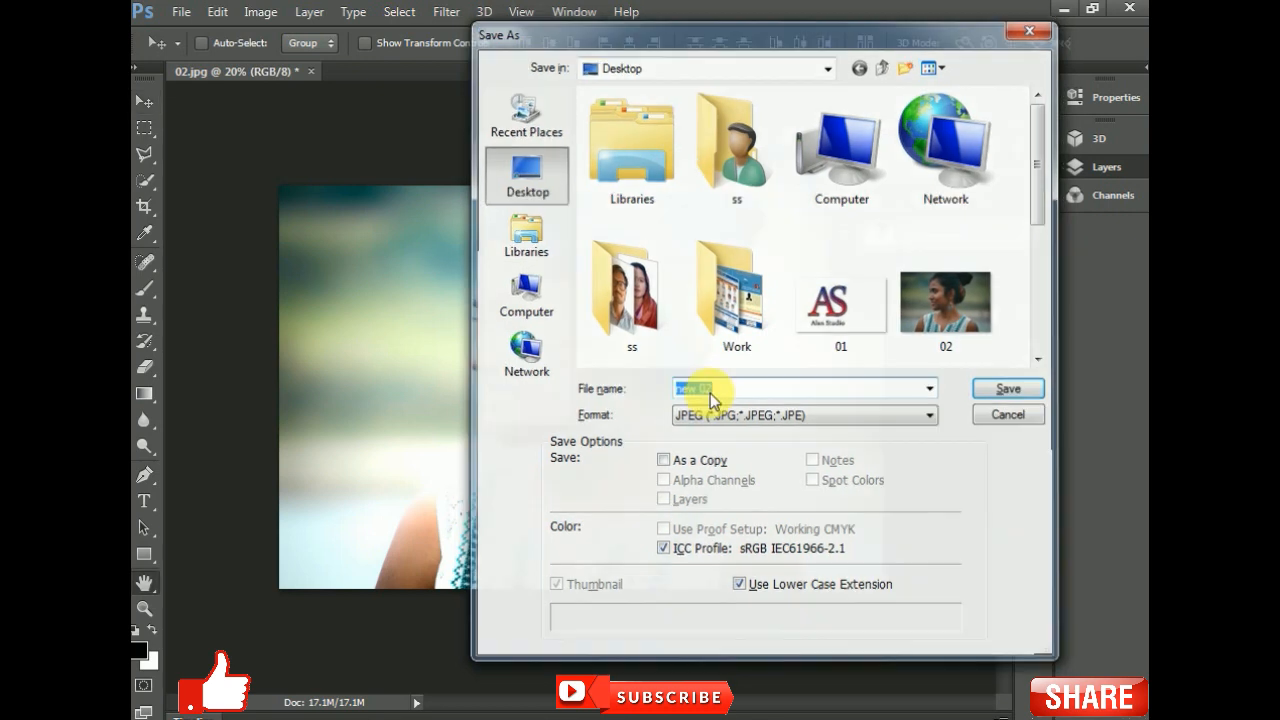
click(740, 184)
click(145, 101)
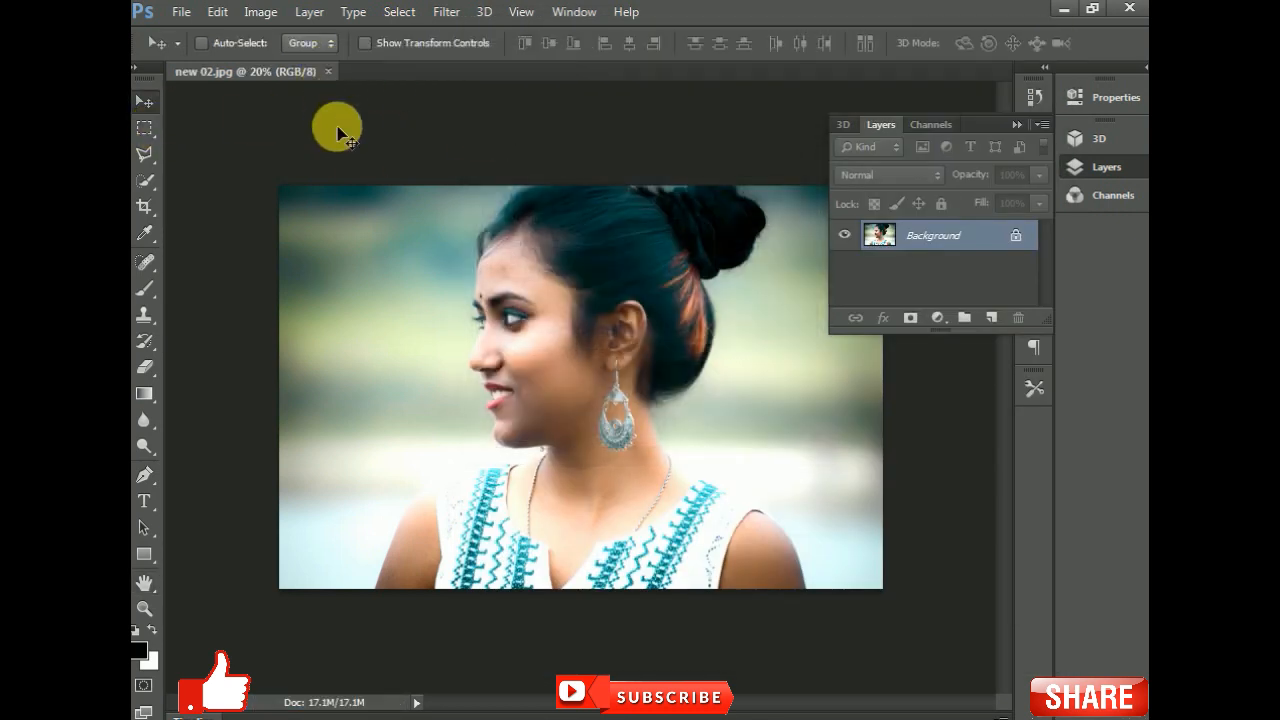
click(328, 72)
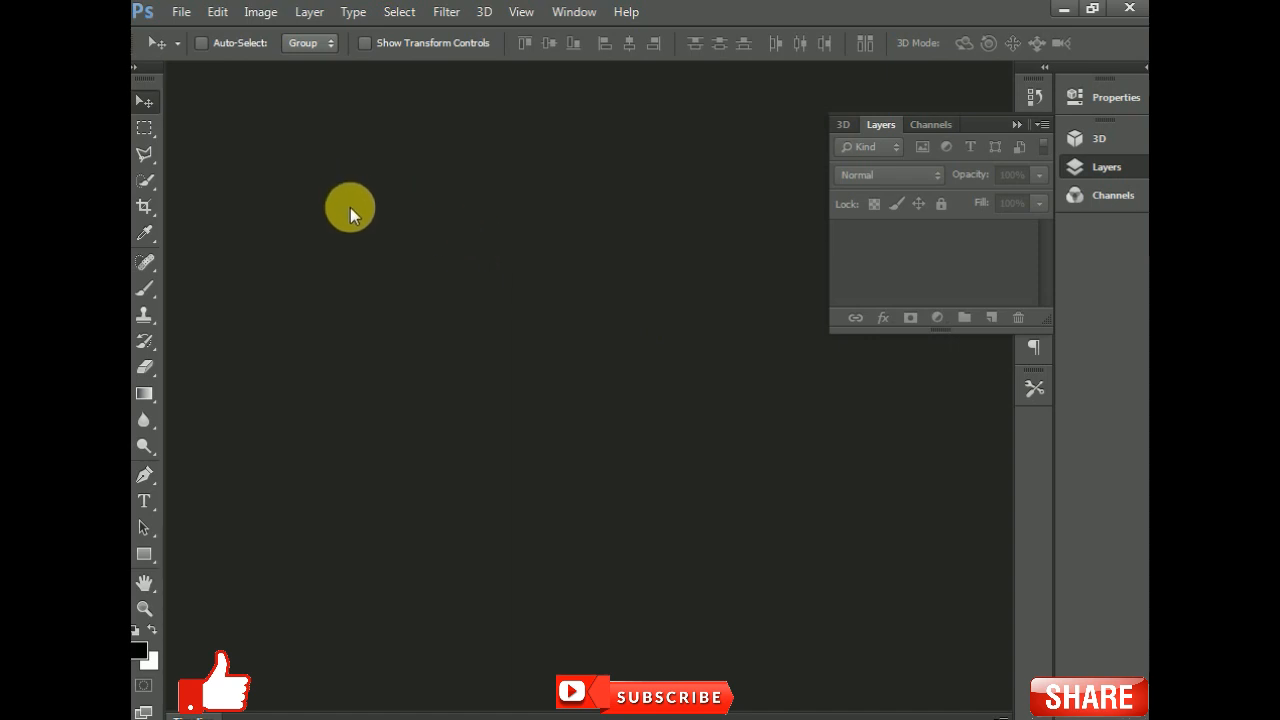
- Open the original 02 image from the Desktop
click(181, 12)
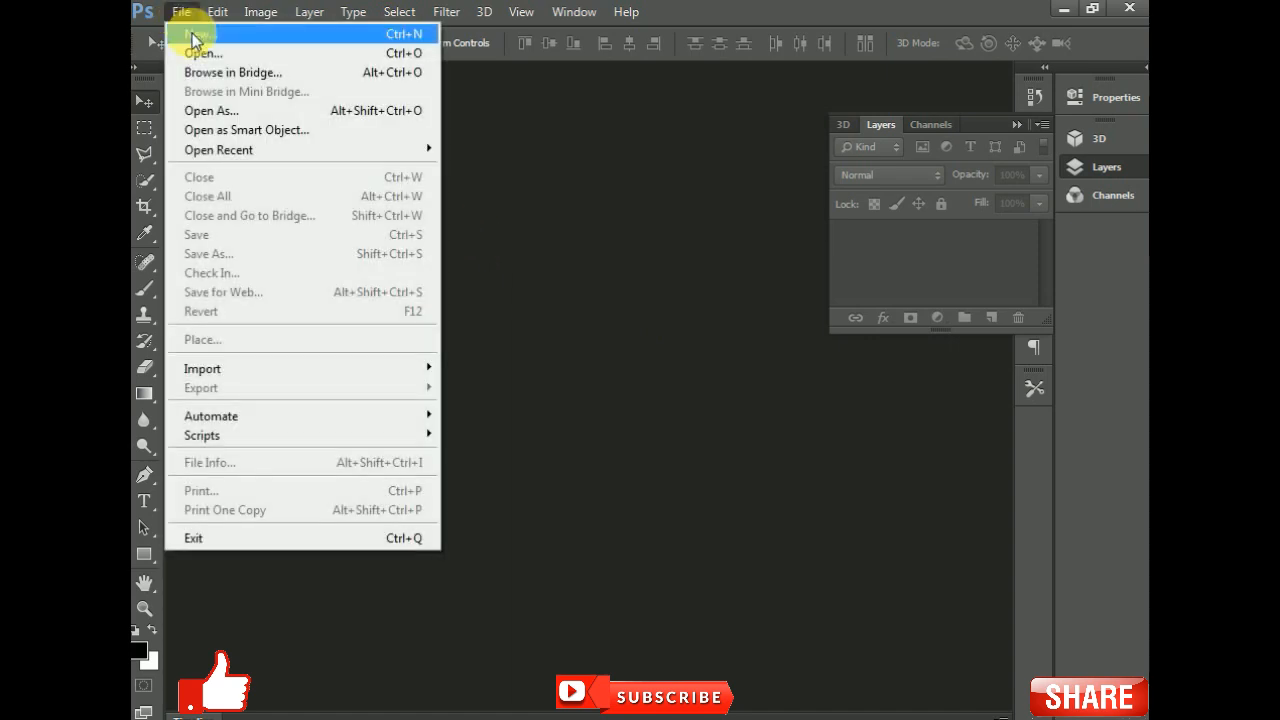
click(200, 49)
scroll(995, 250, down, 5)
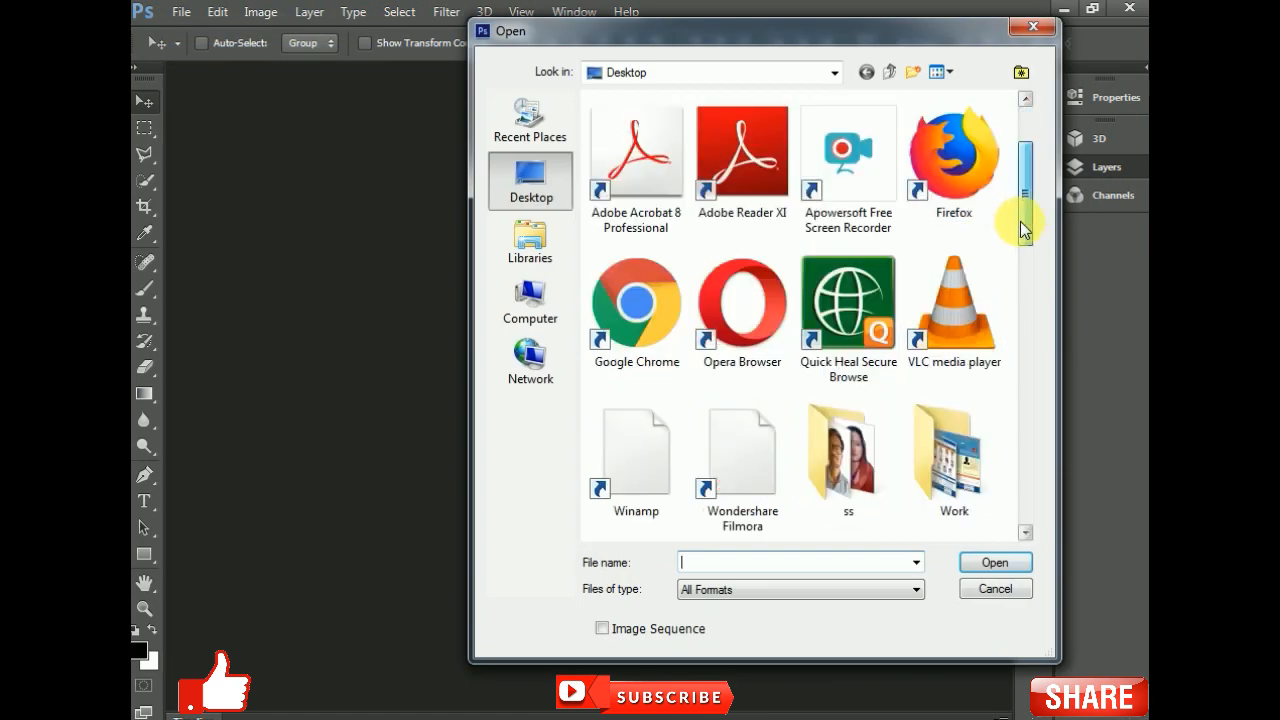
click(998, 312)
drag(1025, 317, 1027, 492)
click(603, 333)
click(977, 573)
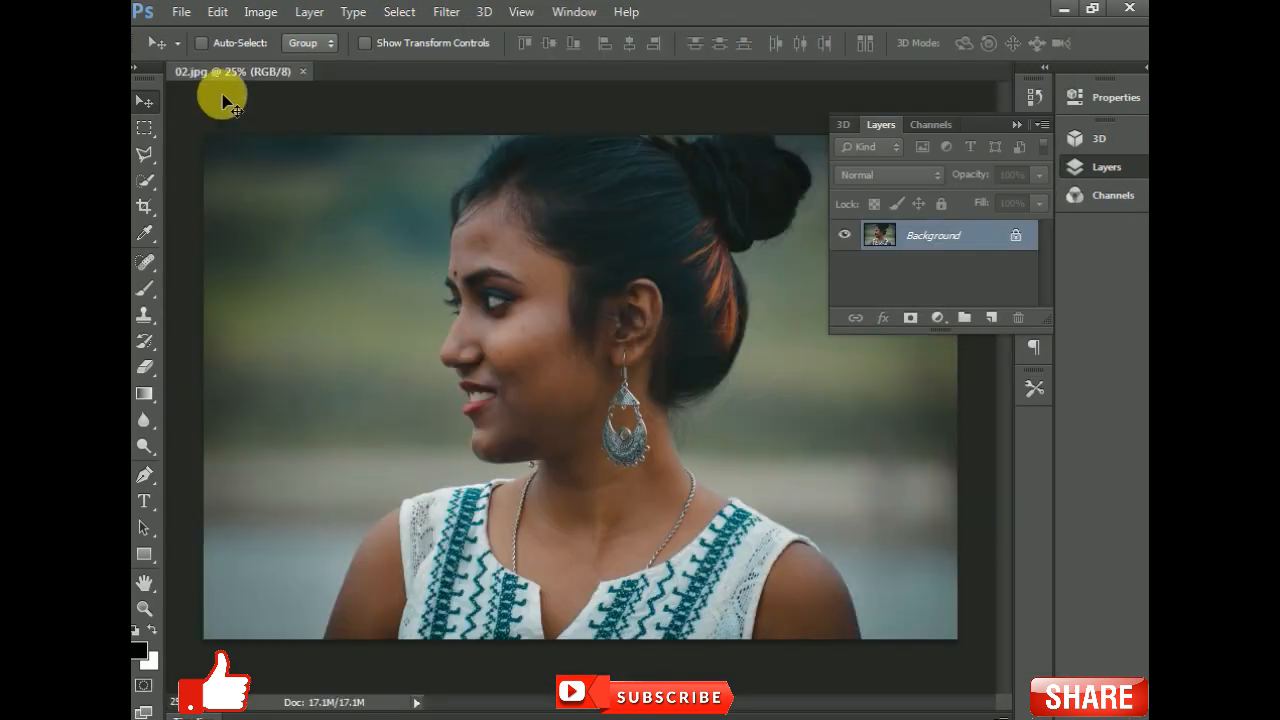
- Open a second image from the Desktop to compare with the original
click(182, 12)
click(195, 63)
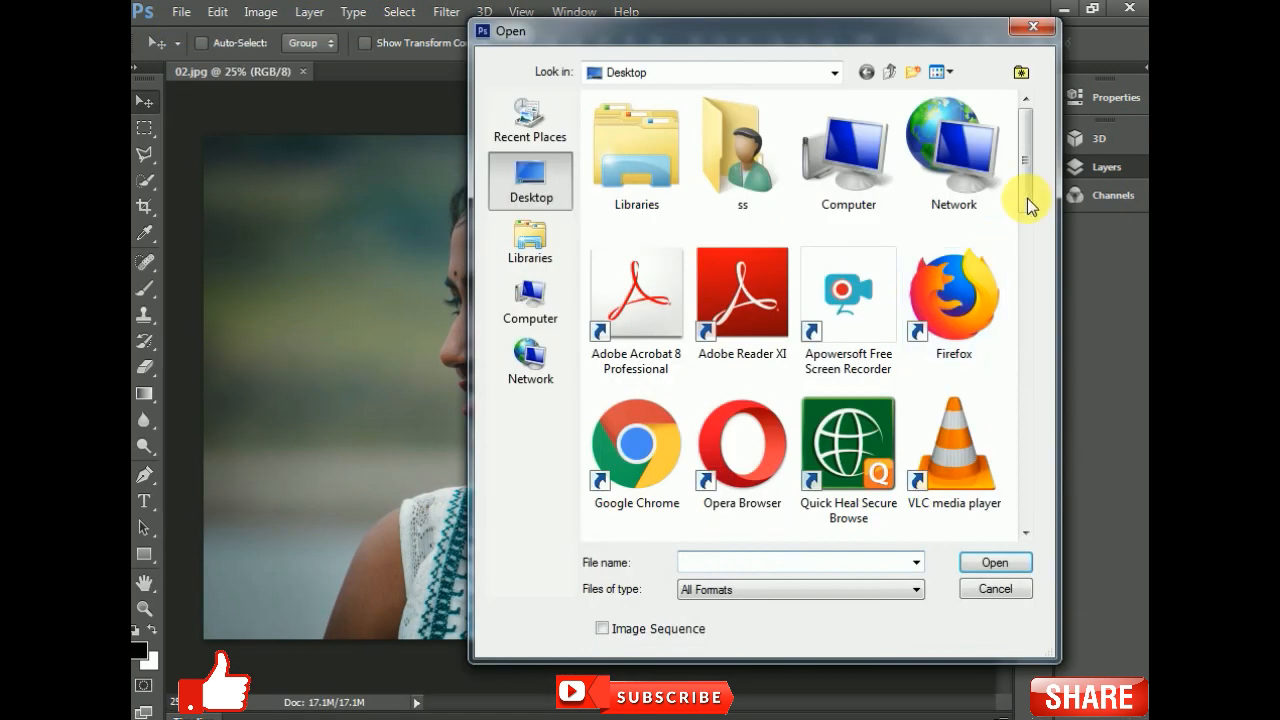